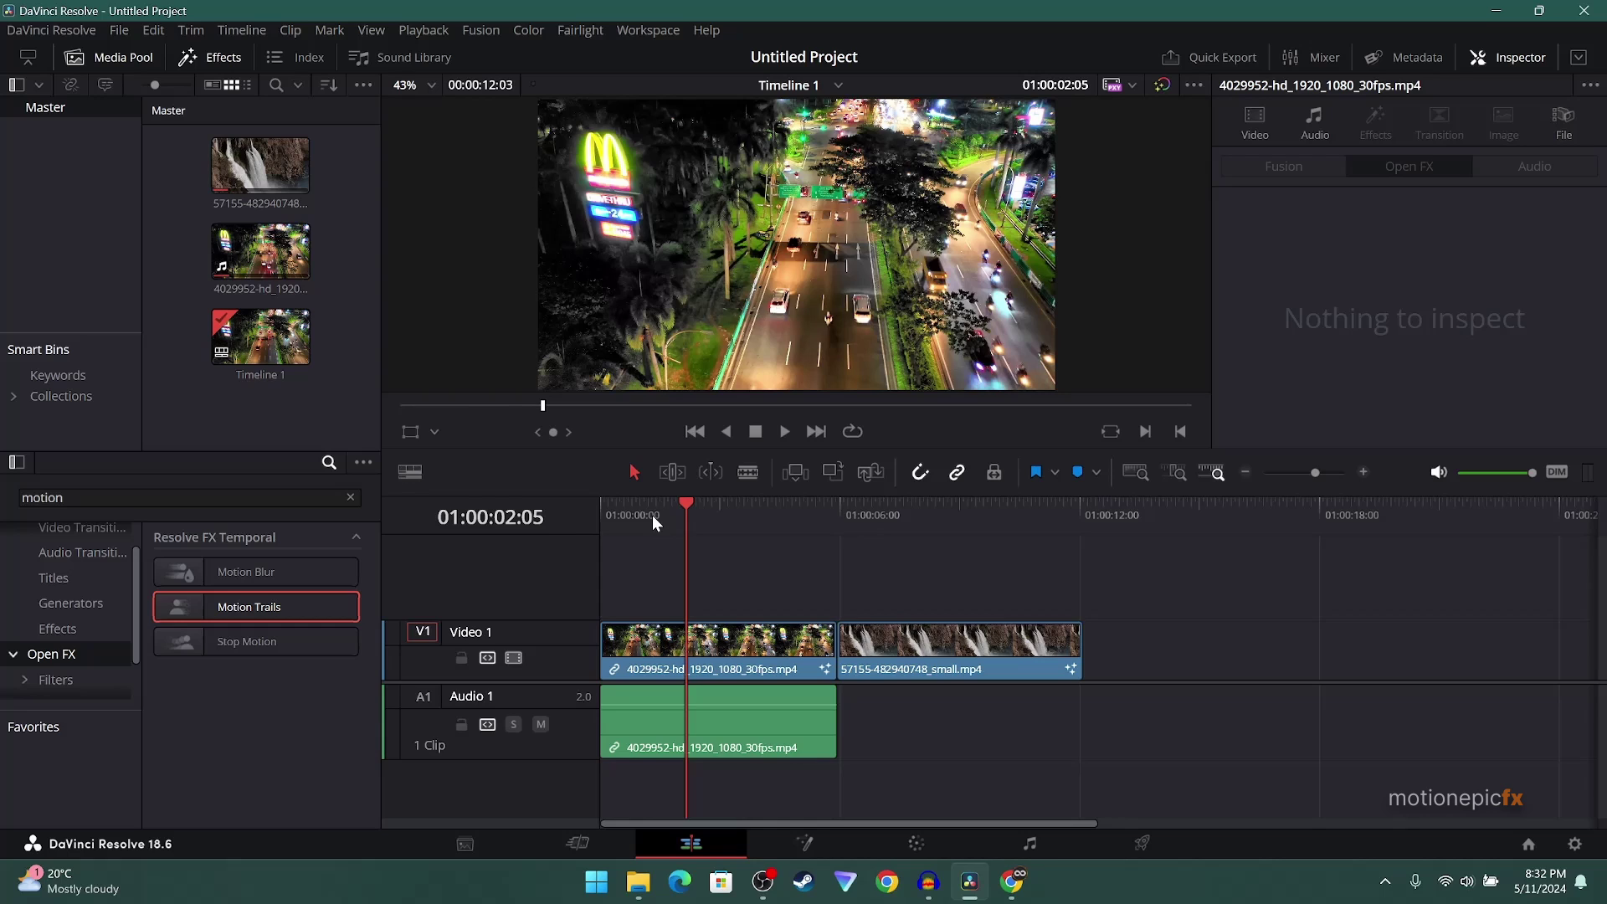
# Apply Motion Trails to the night traffic clip with a Trail Length of 50
pyautogui.moveTo(675, 514)
pyautogui.mouseDown()
pyautogui.moveTo(640, 515)
pyautogui.moveTo(689, 512)
pyautogui.mouseUp()
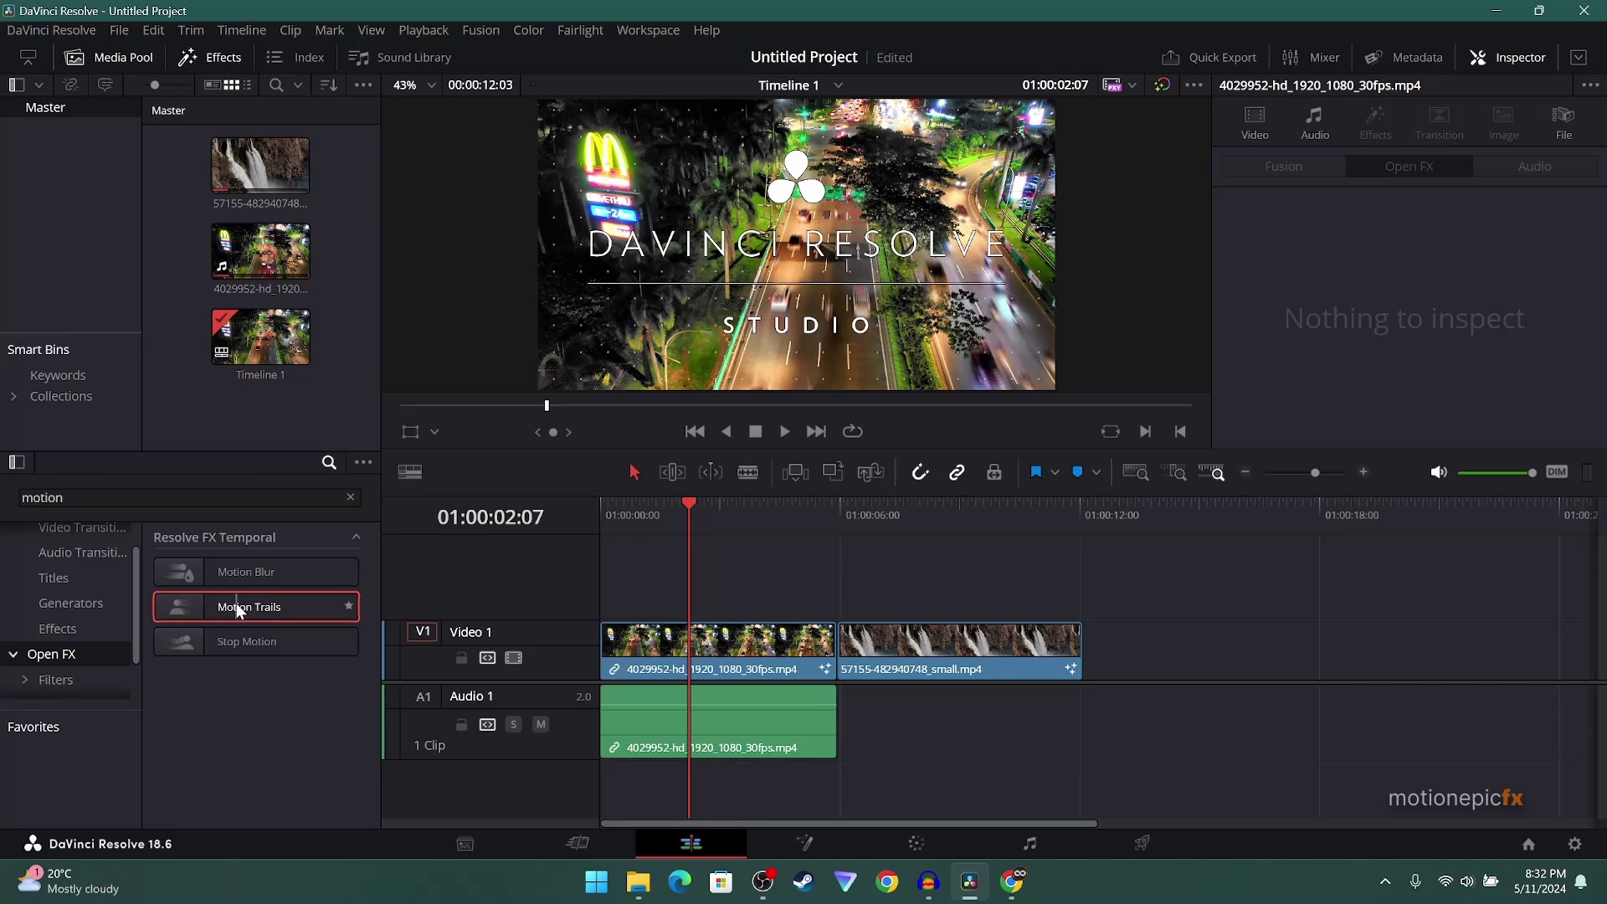
pyautogui.moveTo(236, 603); pyautogui.dragTo(710, 616)
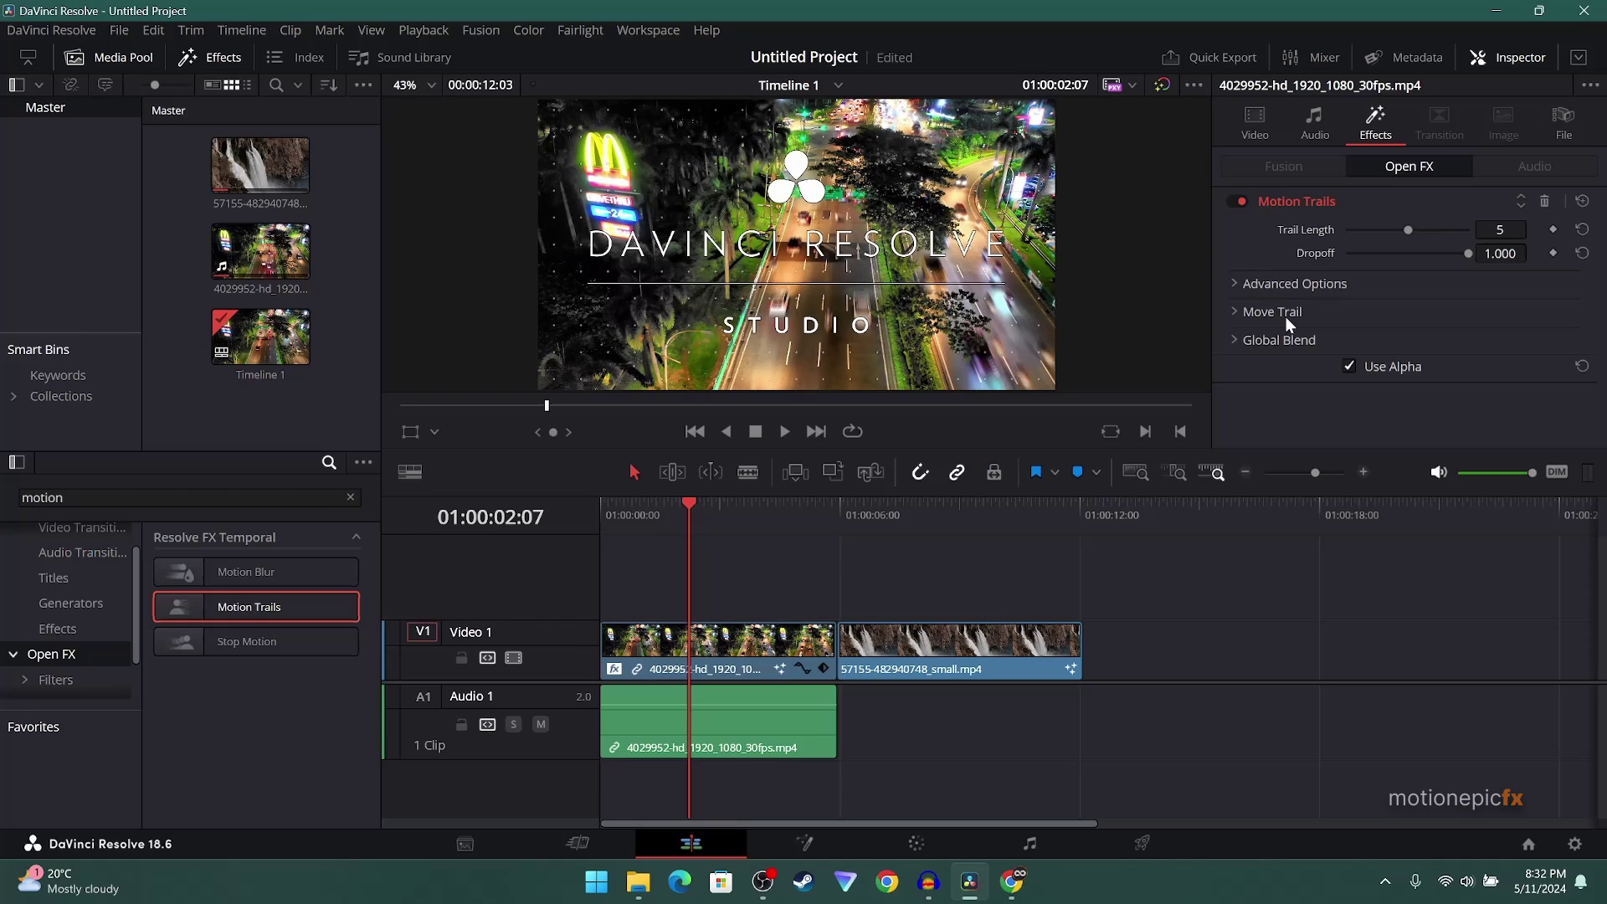
pyautogui.click(1507, 230)
pyautogui.write('0')
pyautogui.press('Return')
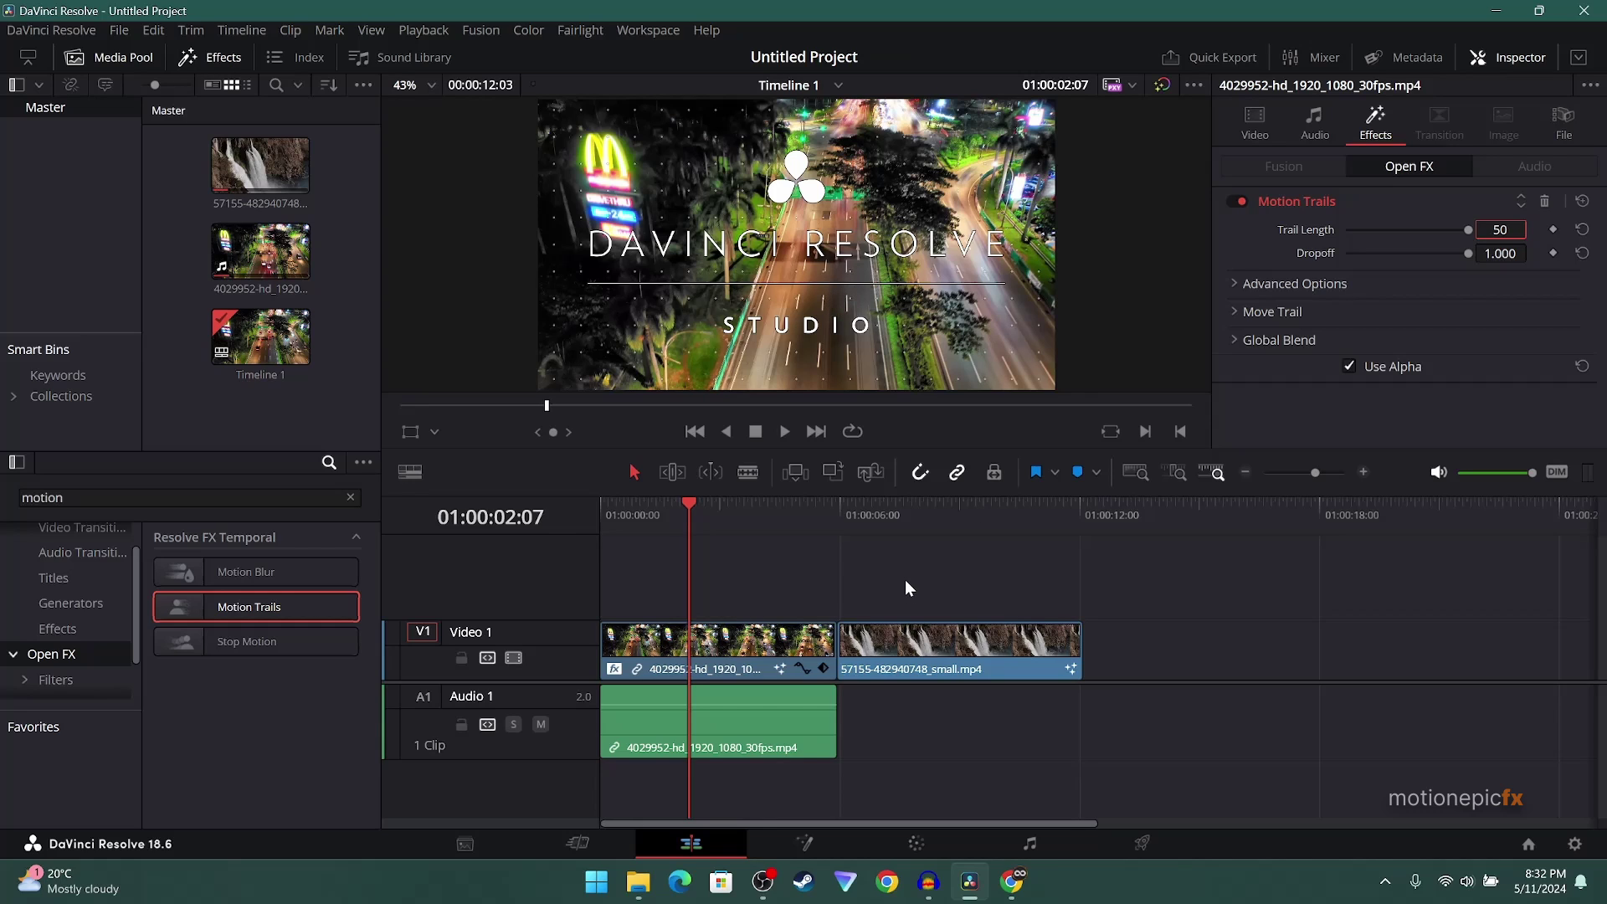
# Try Motion Trails at Trail Length 50 on the waterfall clip, then remove it
pyautogui.click(927, 516)
pyautogui.click(937, 651)
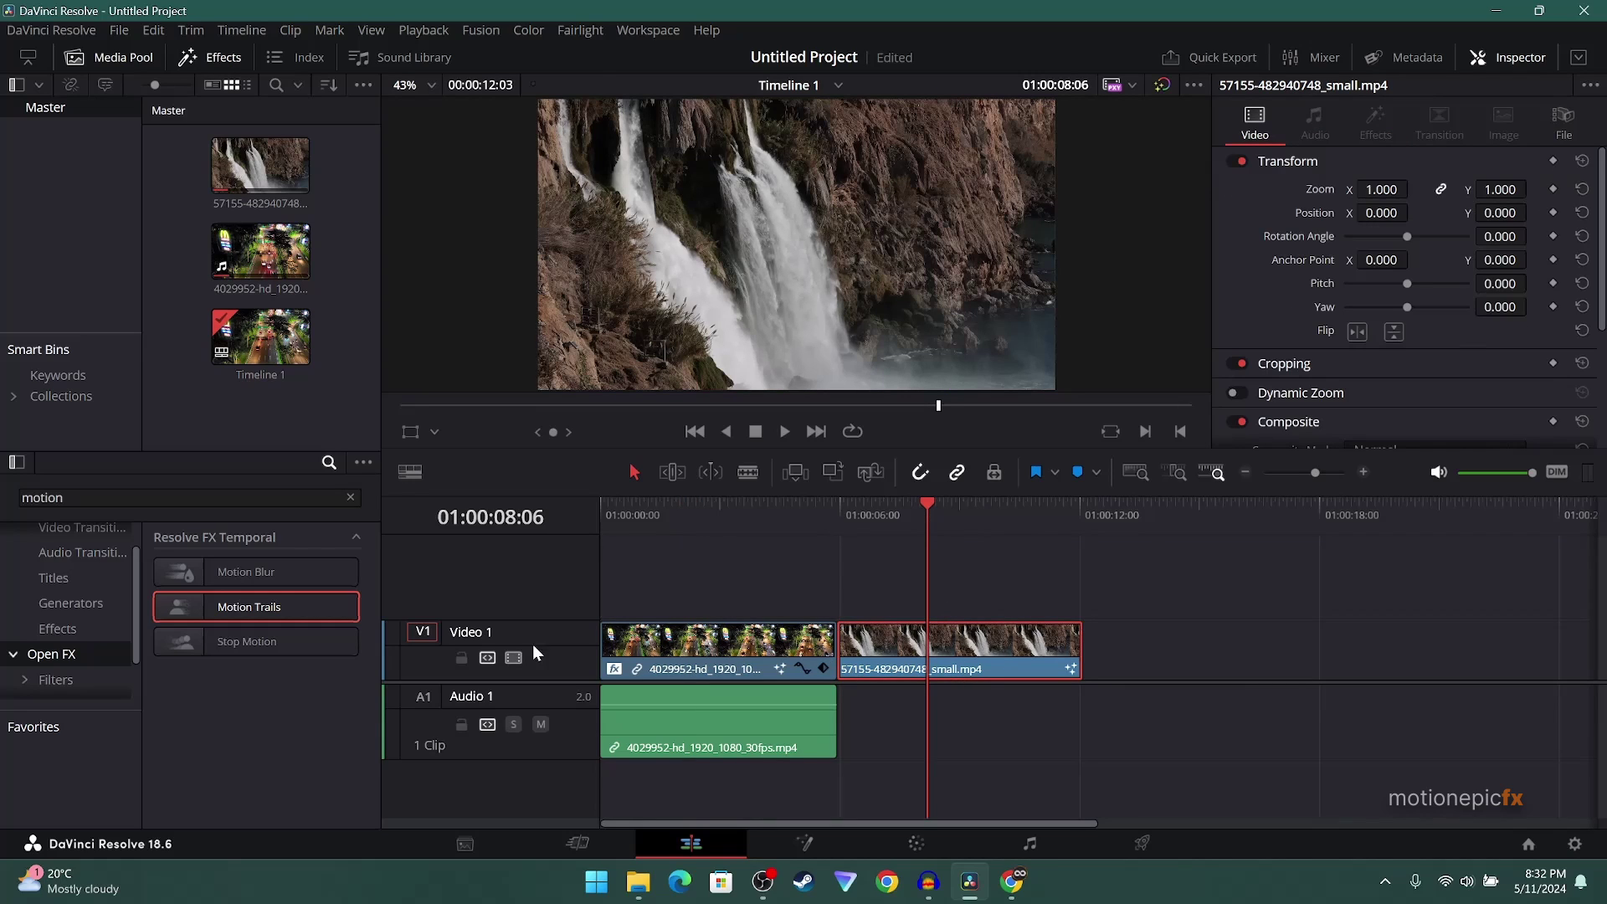
pyautogui.moveTo(251, 610); pyautogui.dragTo(920, 649)
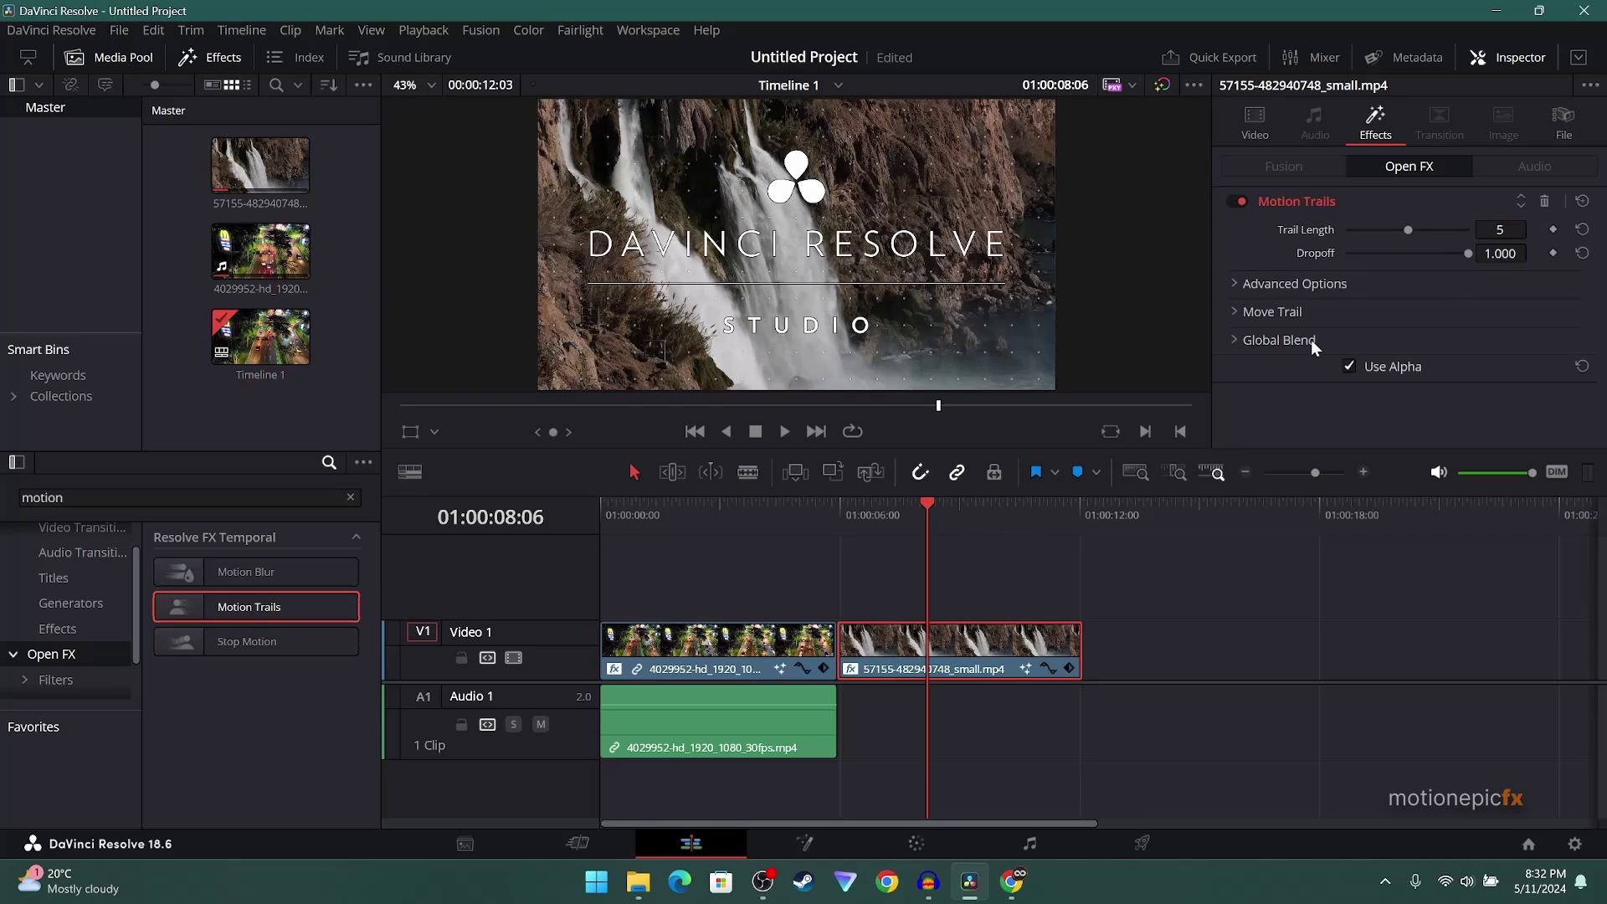
pyautogui.click(1515, 229)
pyautogui.write('50')
pyautogui.press('Return')
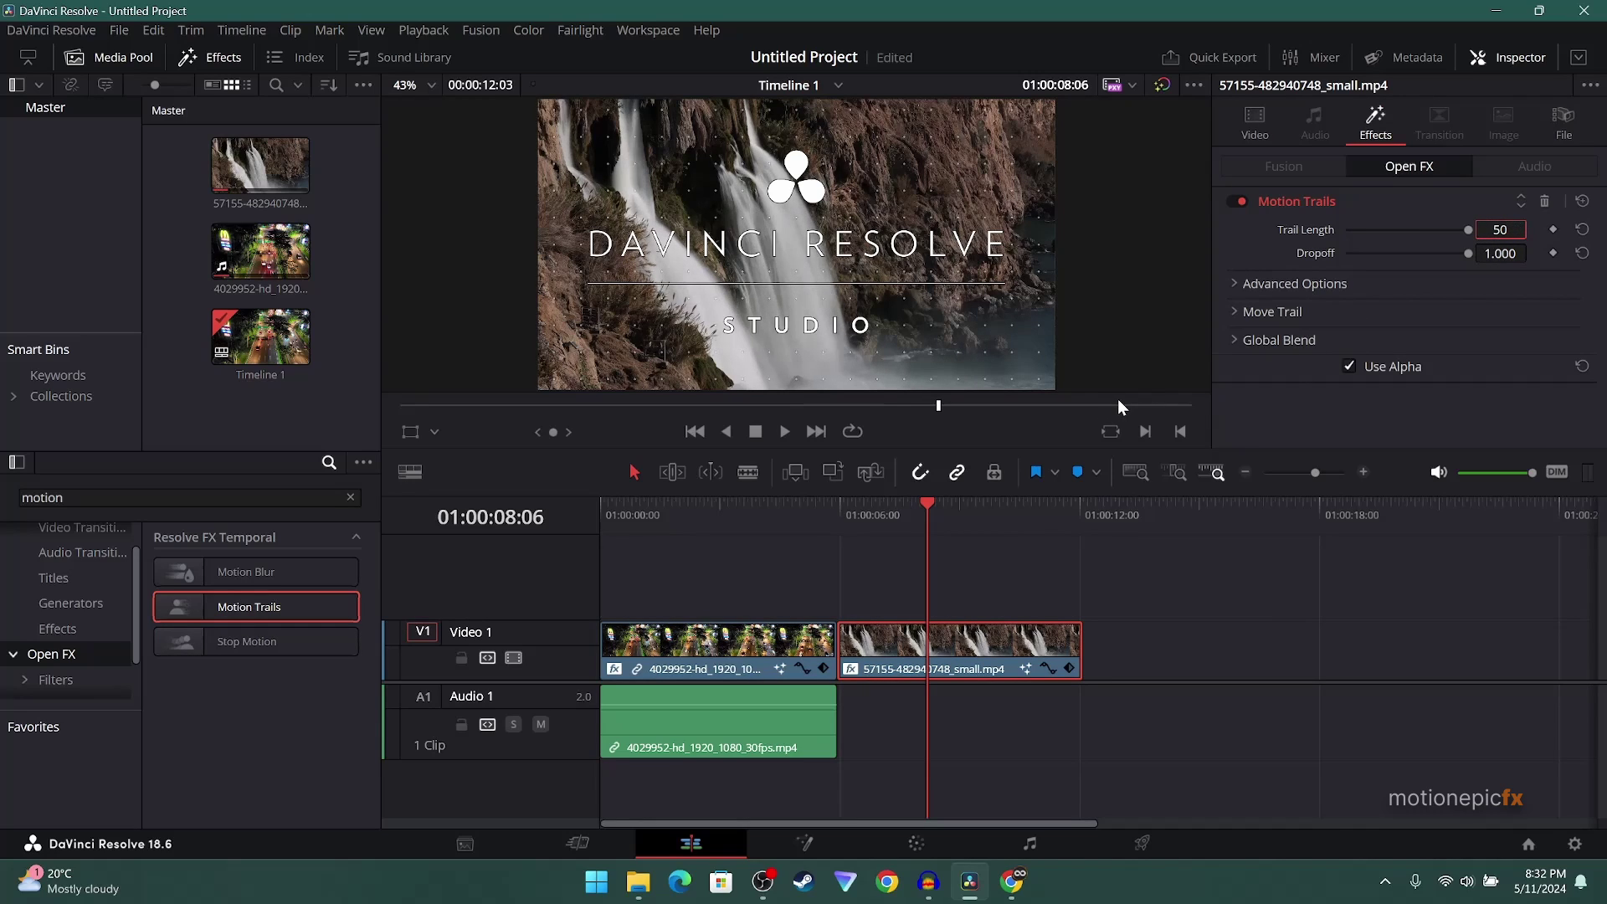
pyautogui.click(1544, 201)
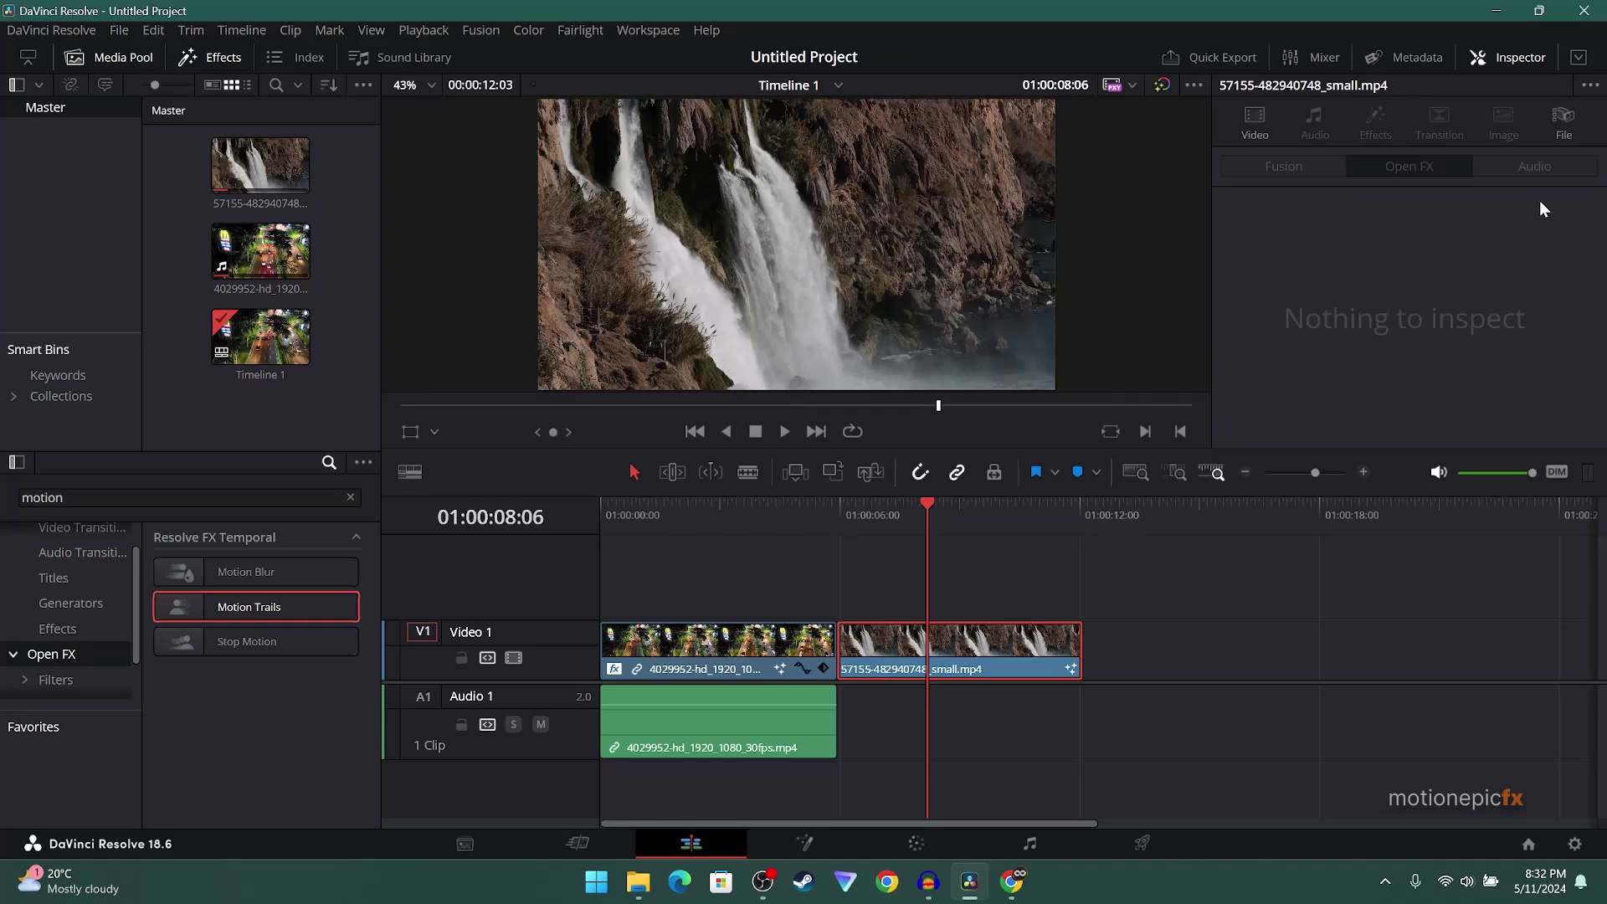
# Remove Motion Trails from the traffic clip and open it in Fusion with a single viewer
pyautogui.click(691, 530)
pyautogui.click(1544, 201)
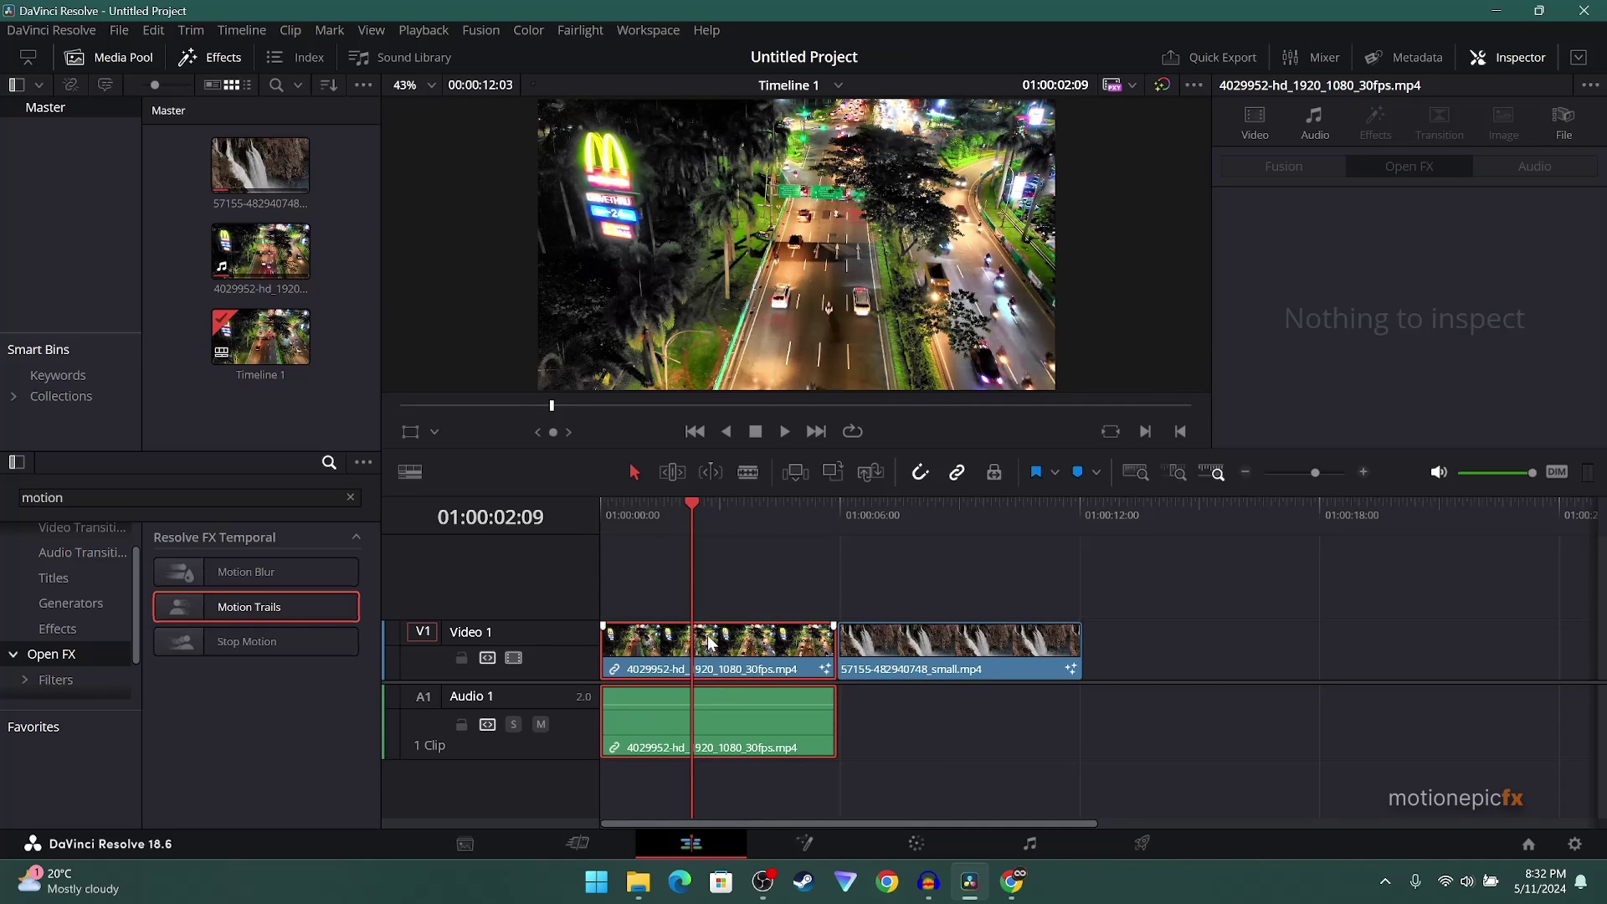
pyautogui.click(805, 844)
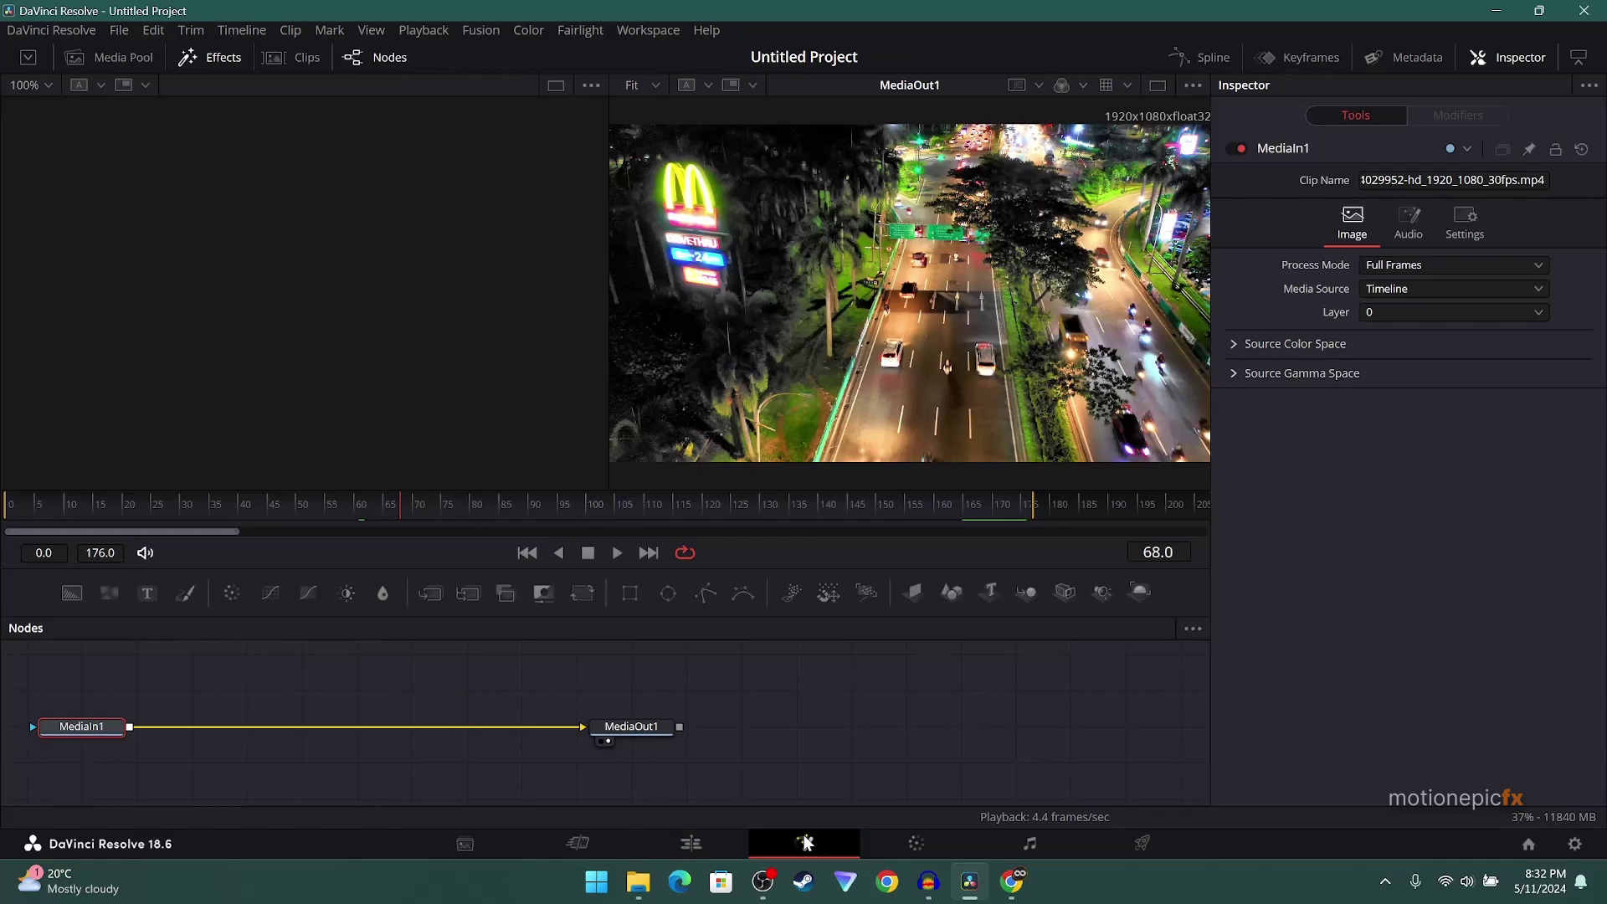
pyautogui.click(1155, 88)
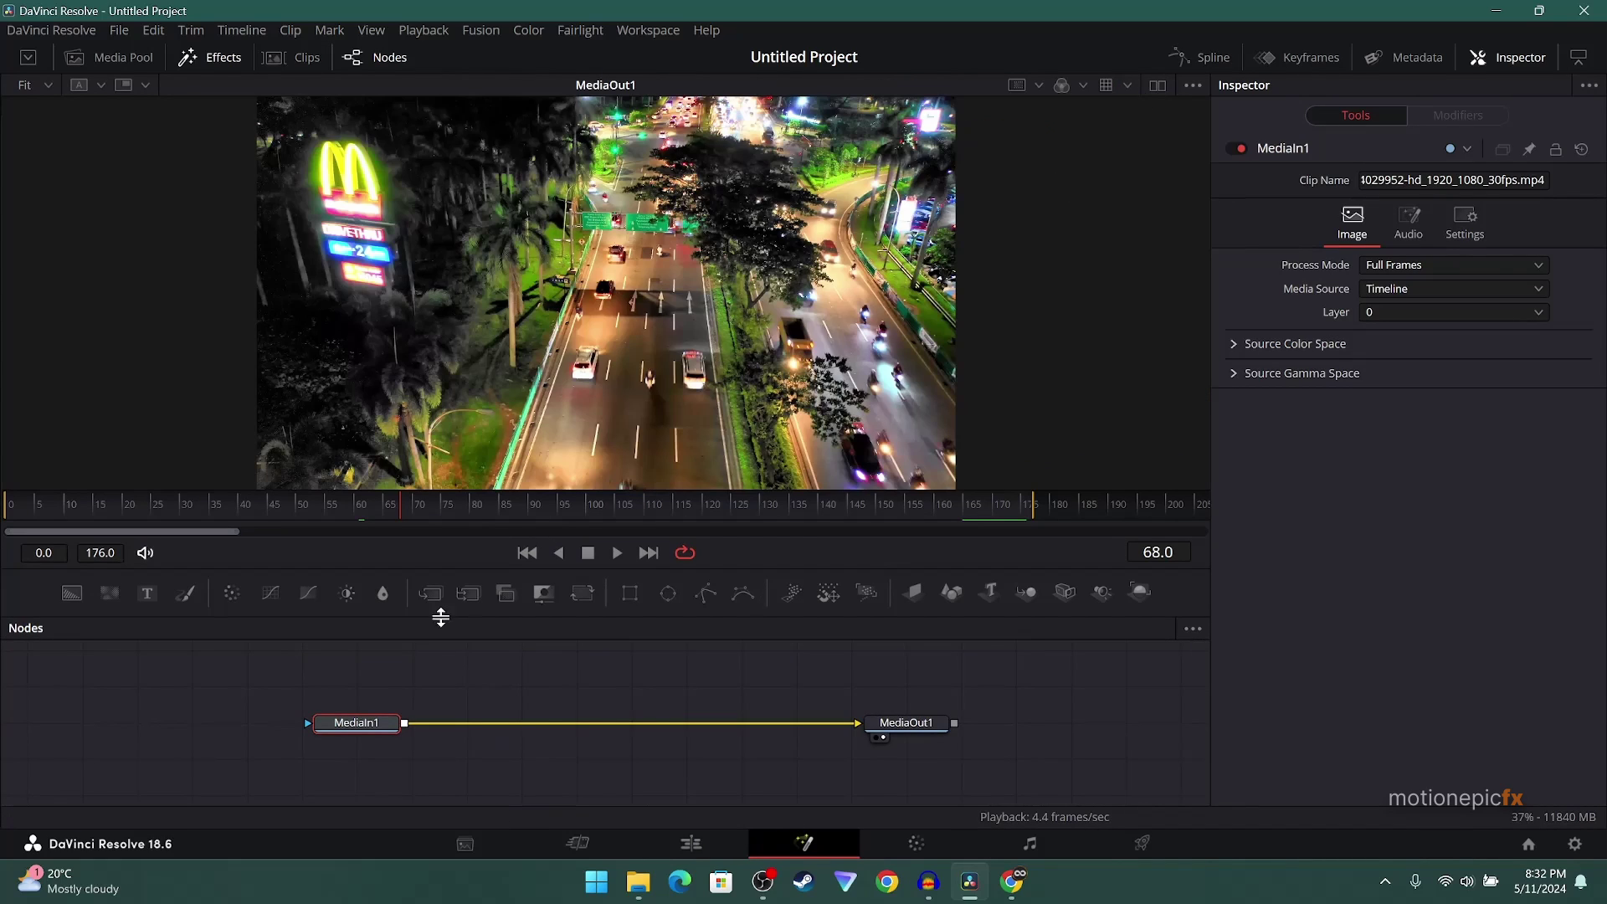
# Add a Frame Average node between MediaIn1 and MediaOut1, averaging 30 frames
pyautogui.hotkey('shift', 'space')
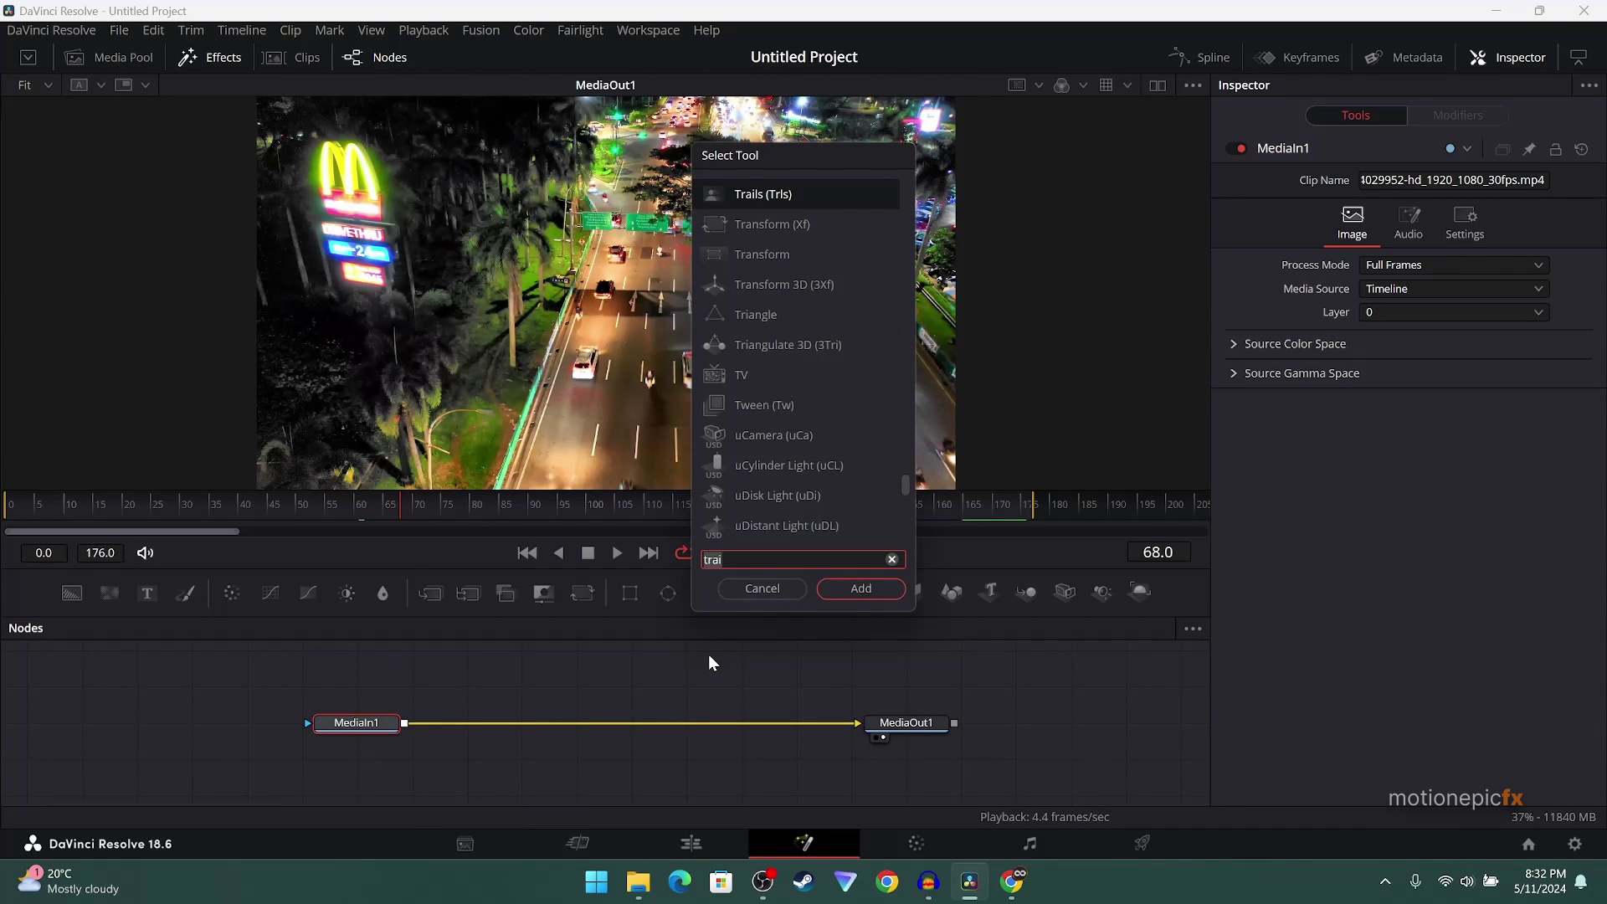
pyautogui.write('fra')
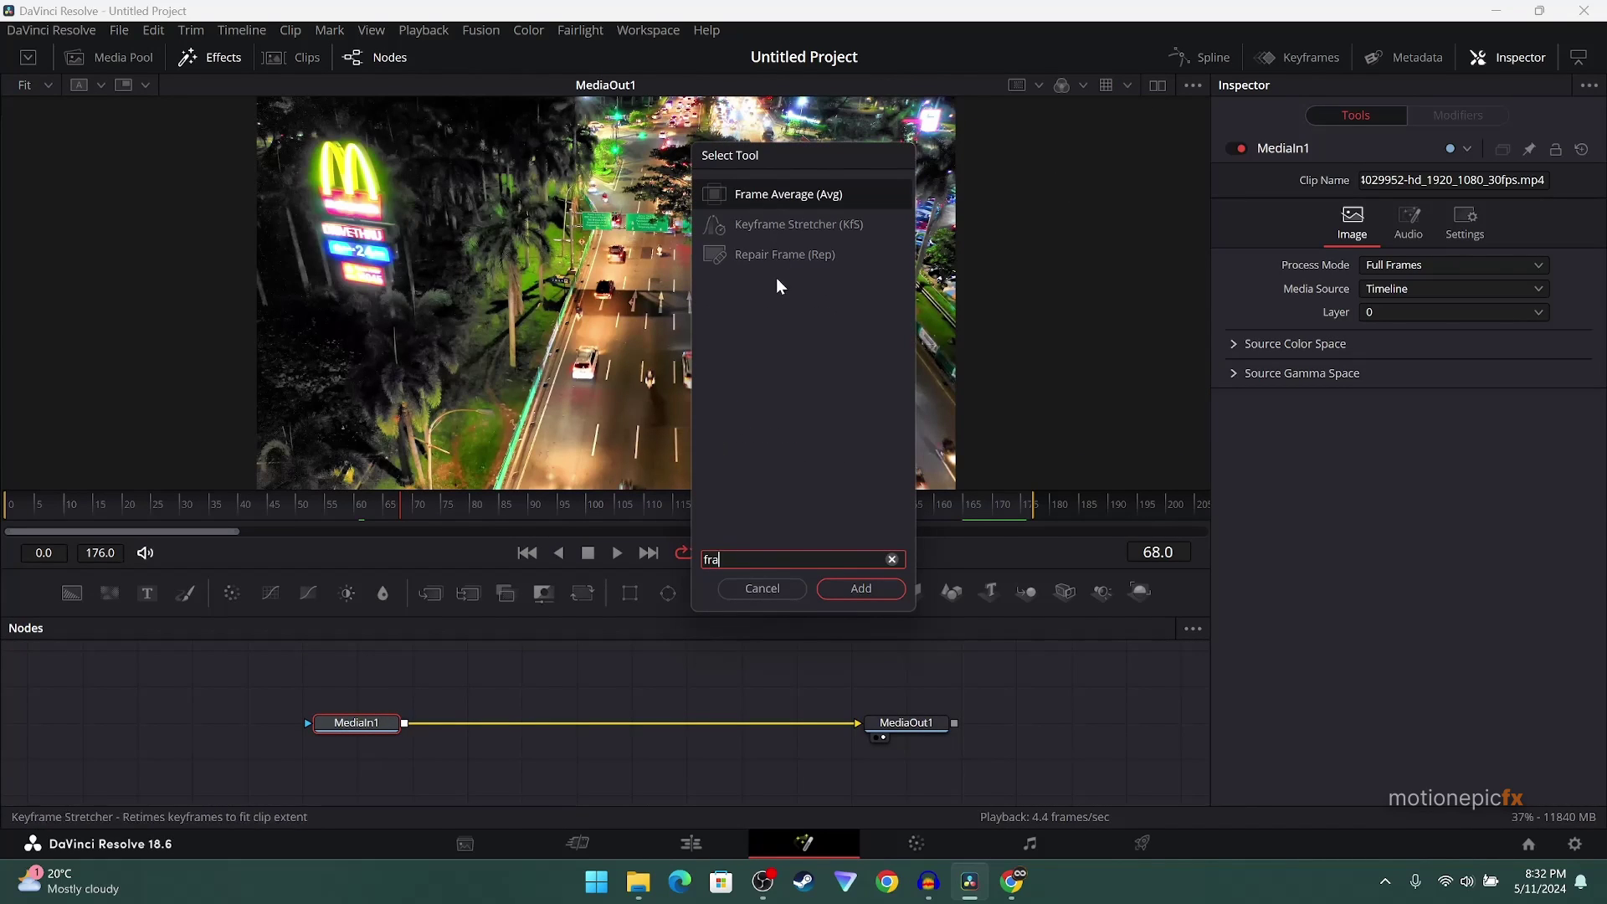
pyautogui.click(863, 589)
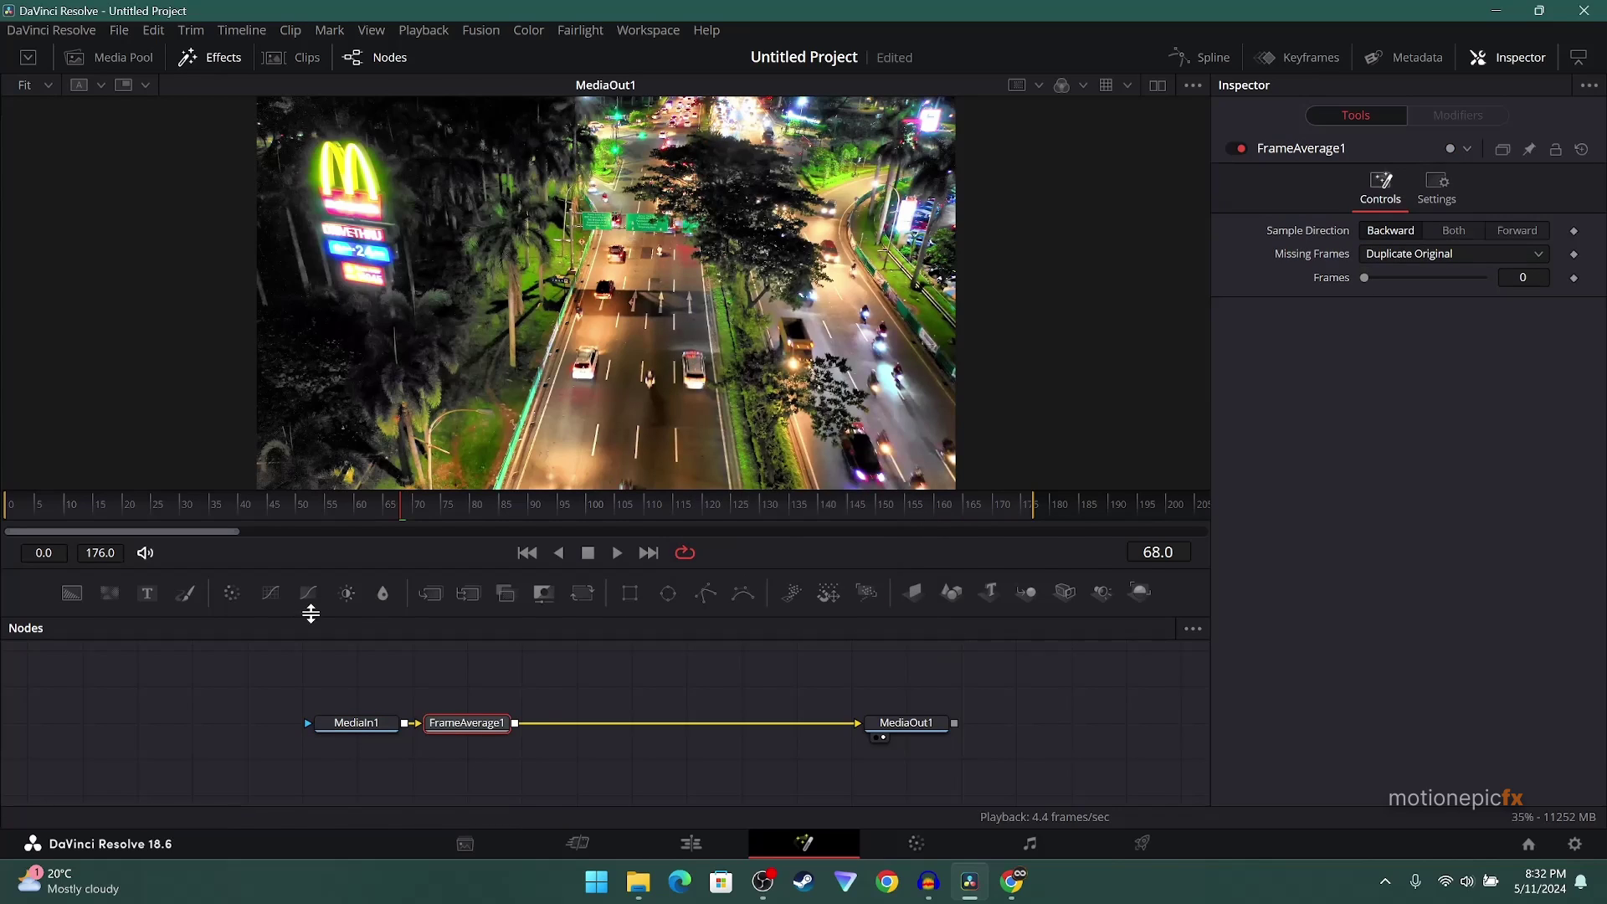
pyautogui.click(1516, 278)
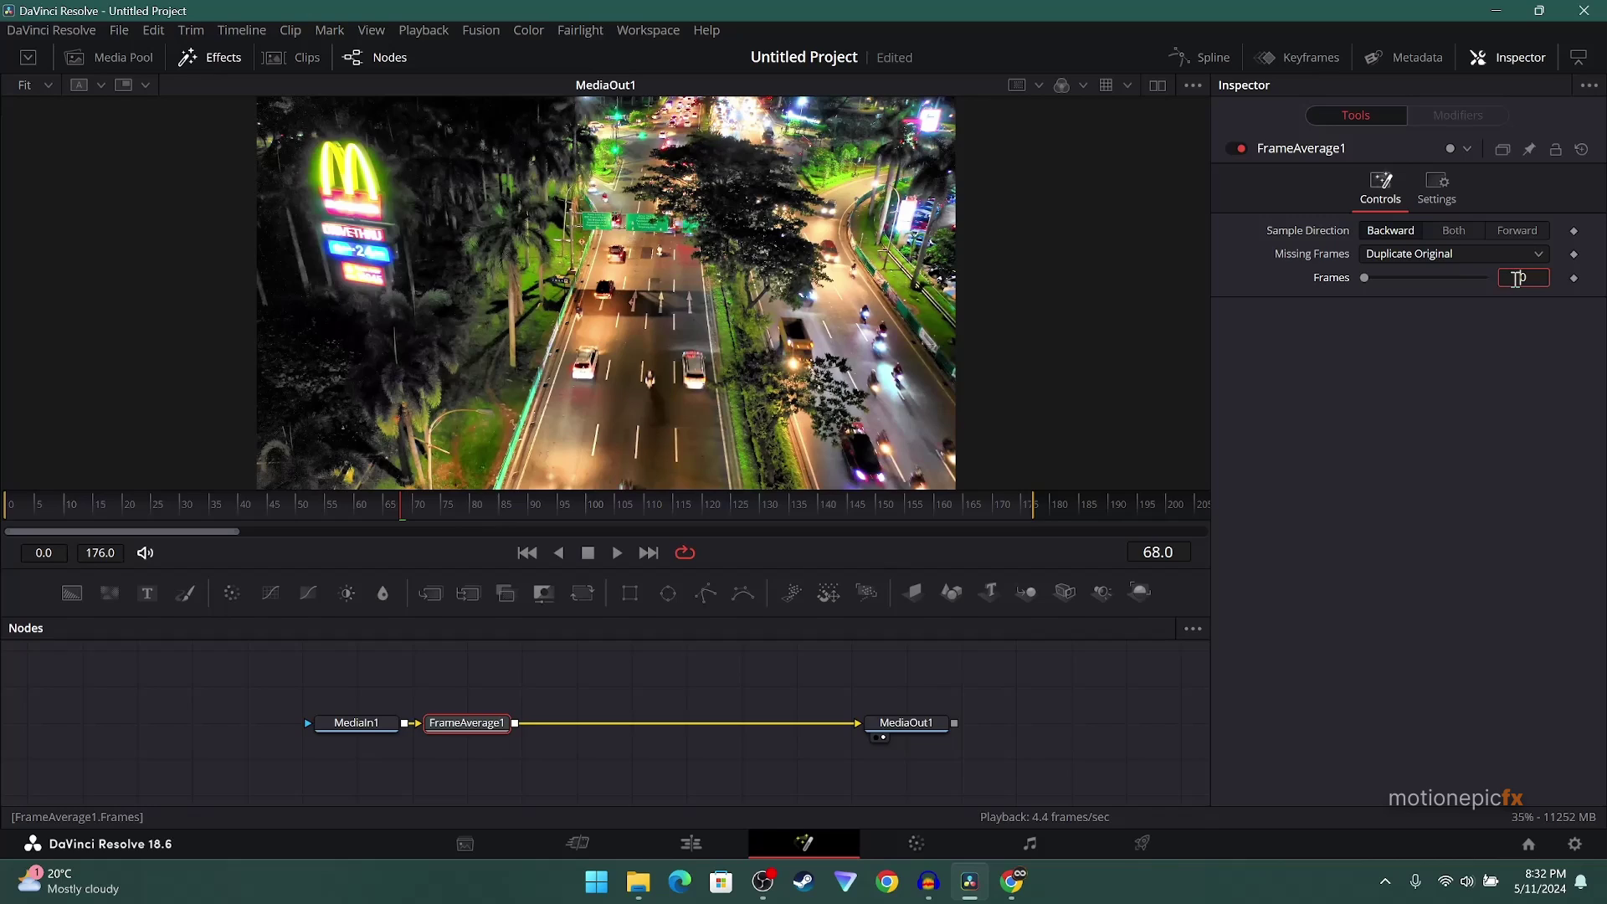
pyautogui.write('30')
pyautogui.press('Return')
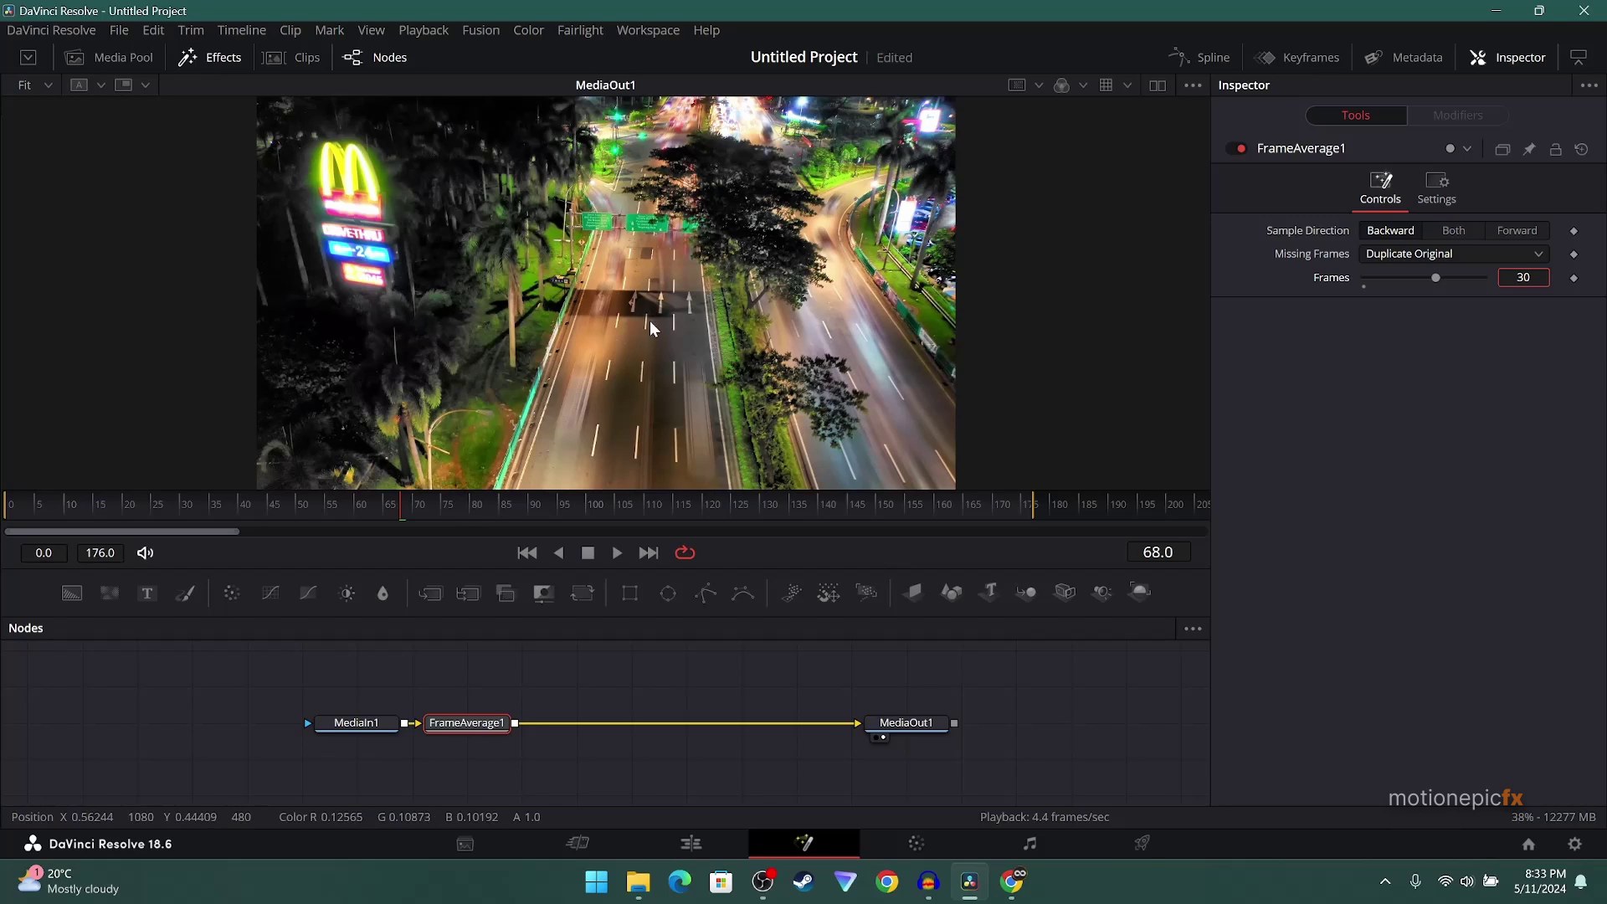
# Compare Forward sampling at the first and last frames, then set FrameAverage1's Sample Direction to Both
pyautogui.click(525, 552)
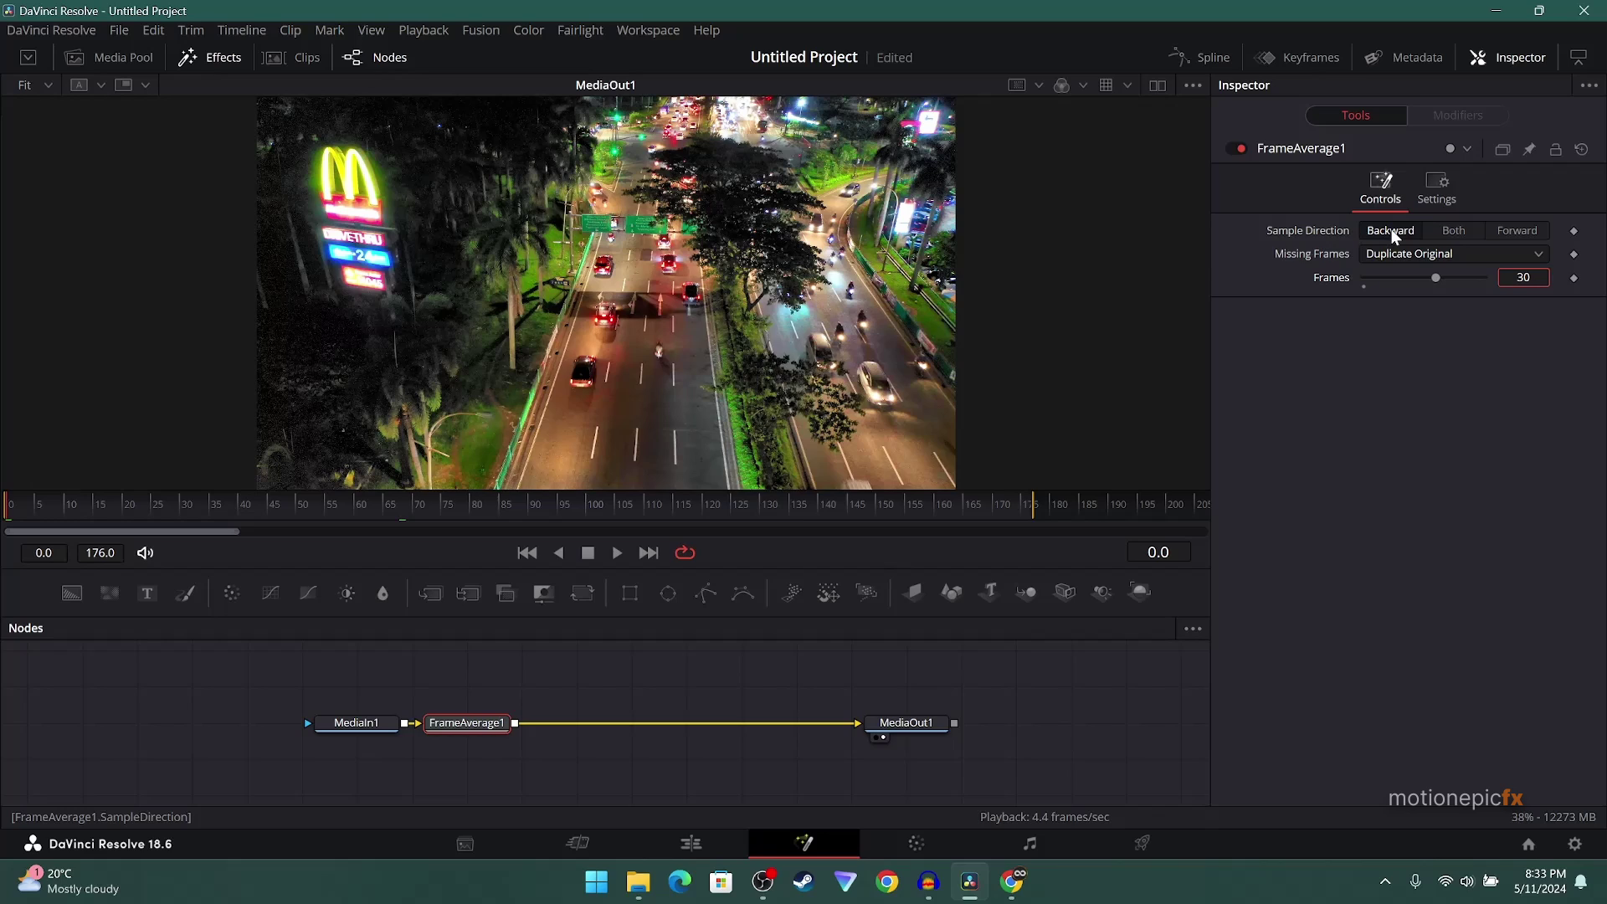
pyautogui.click(1532, 233)
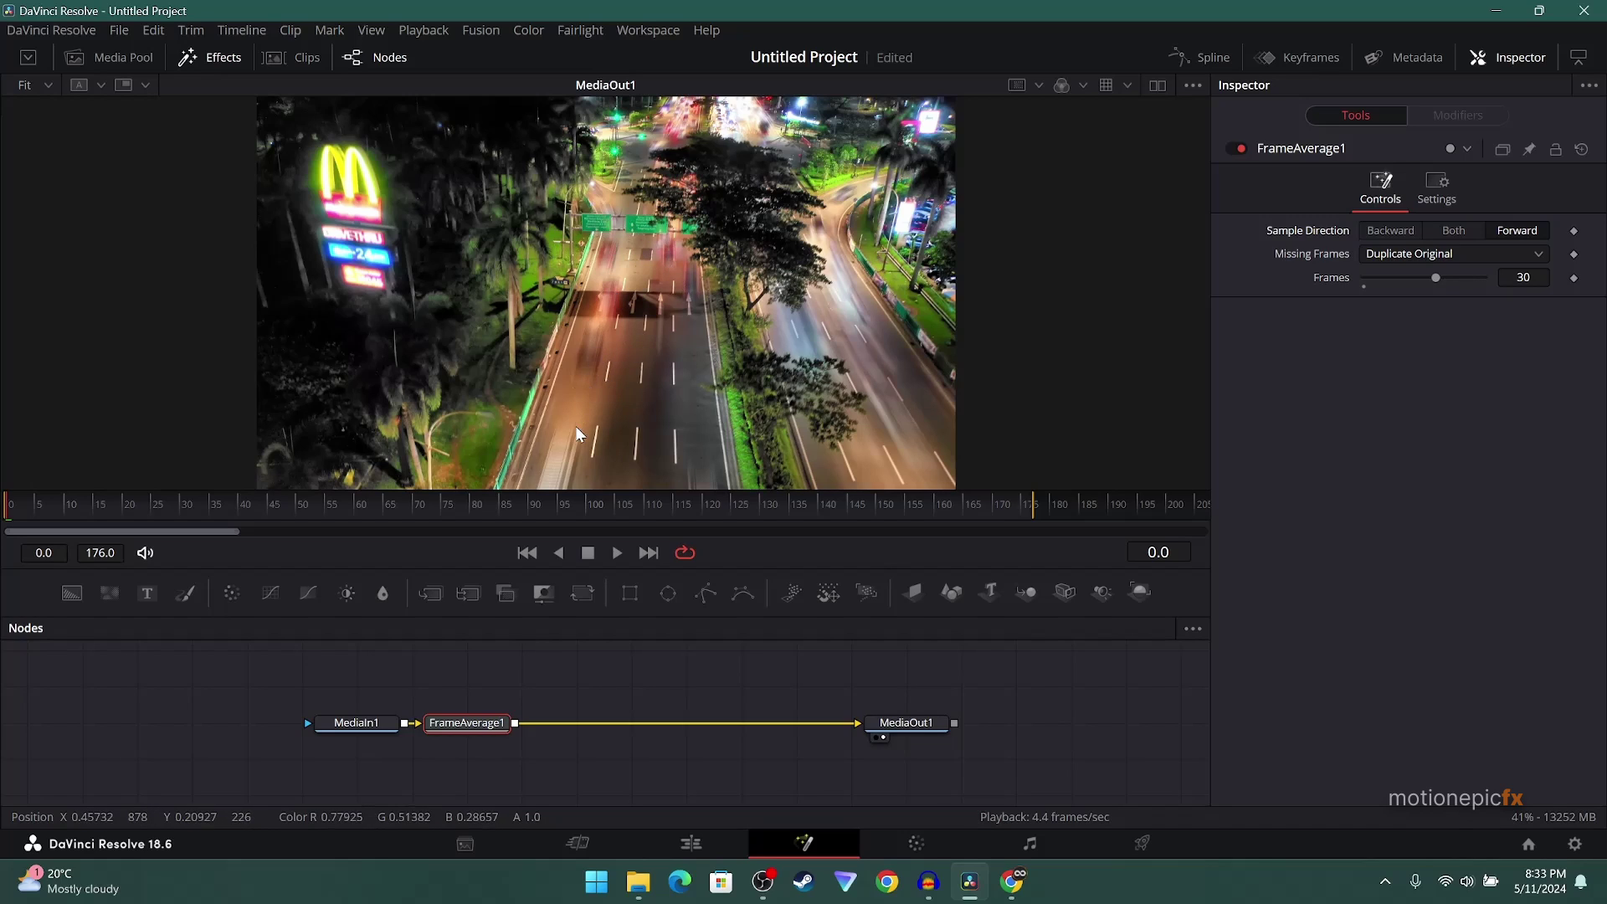
pyautogui.click(649, 552)
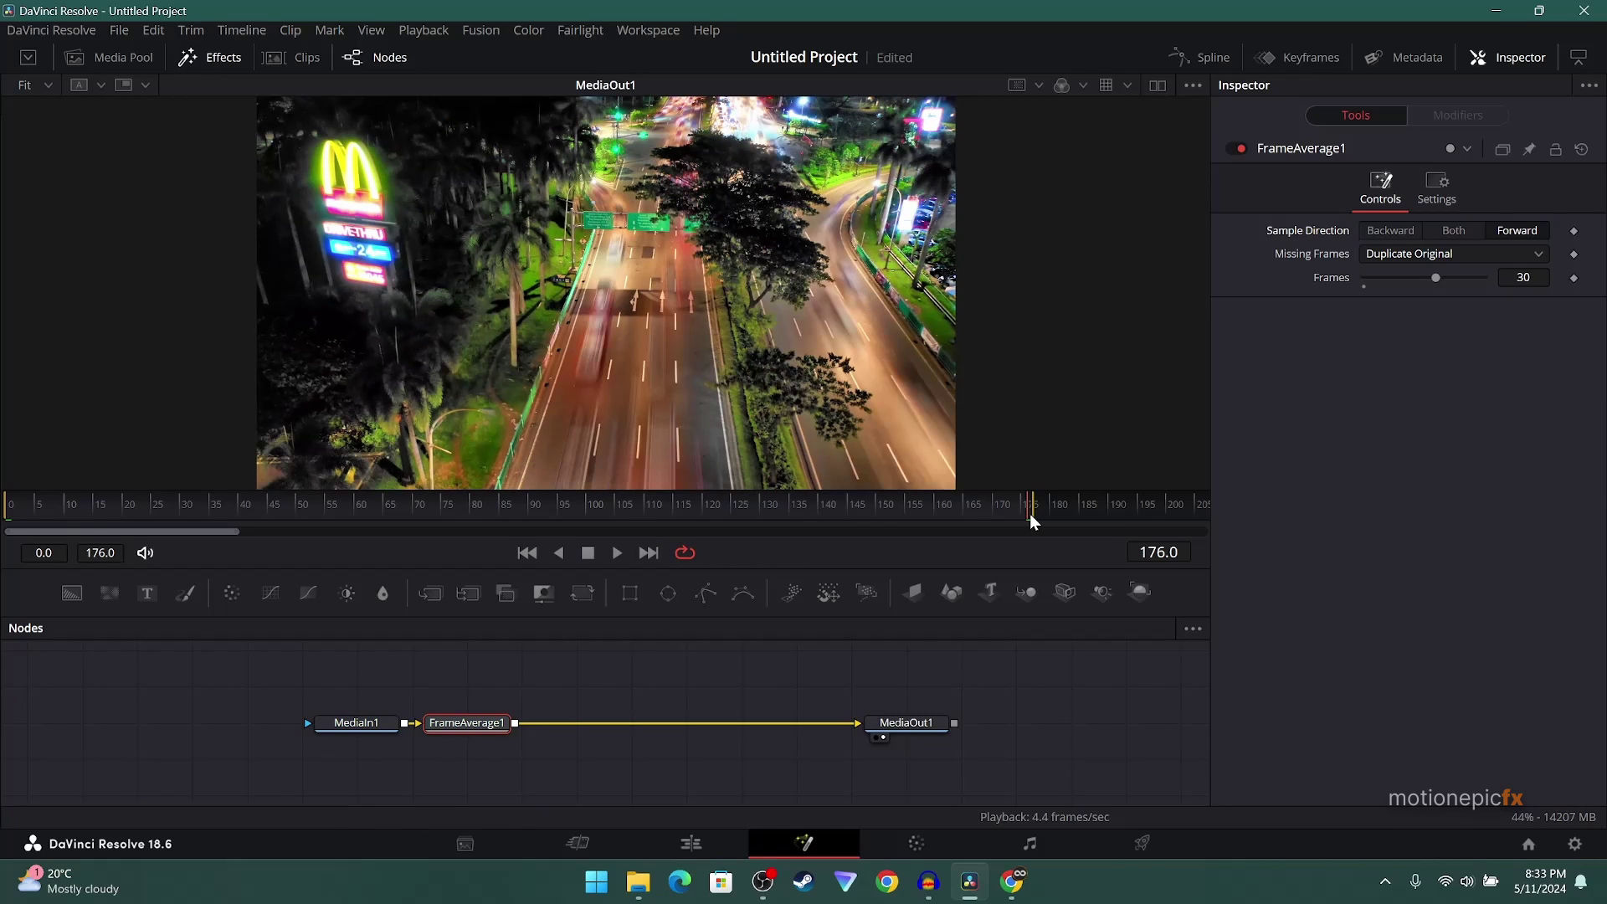
pyautogui.click(529, 555)
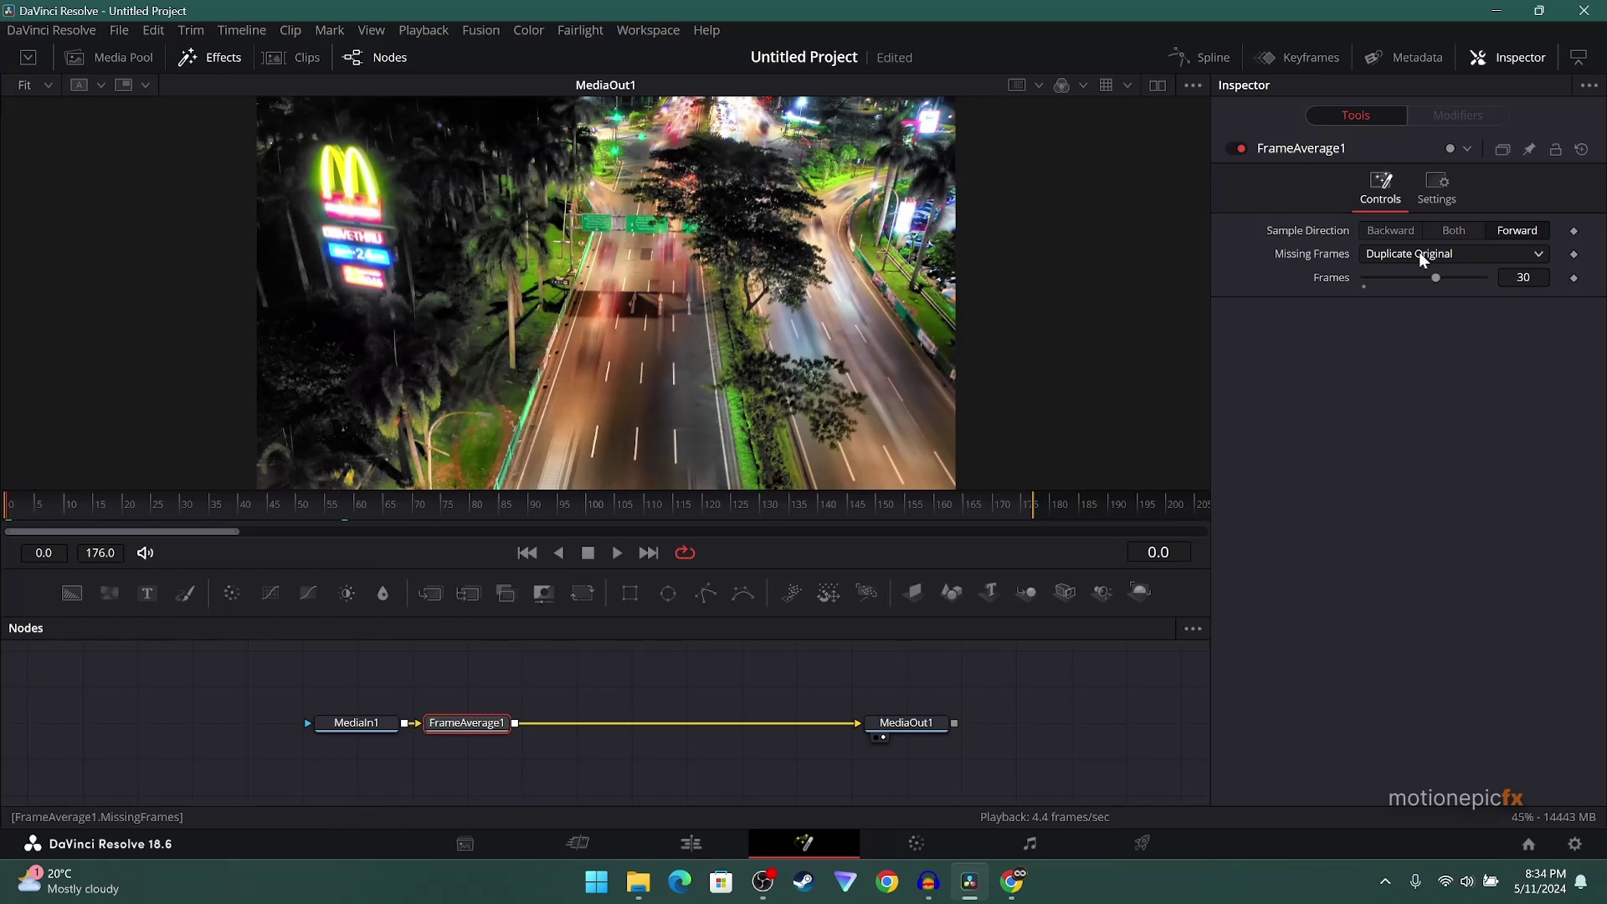
pyautogui.click(1444, 228)
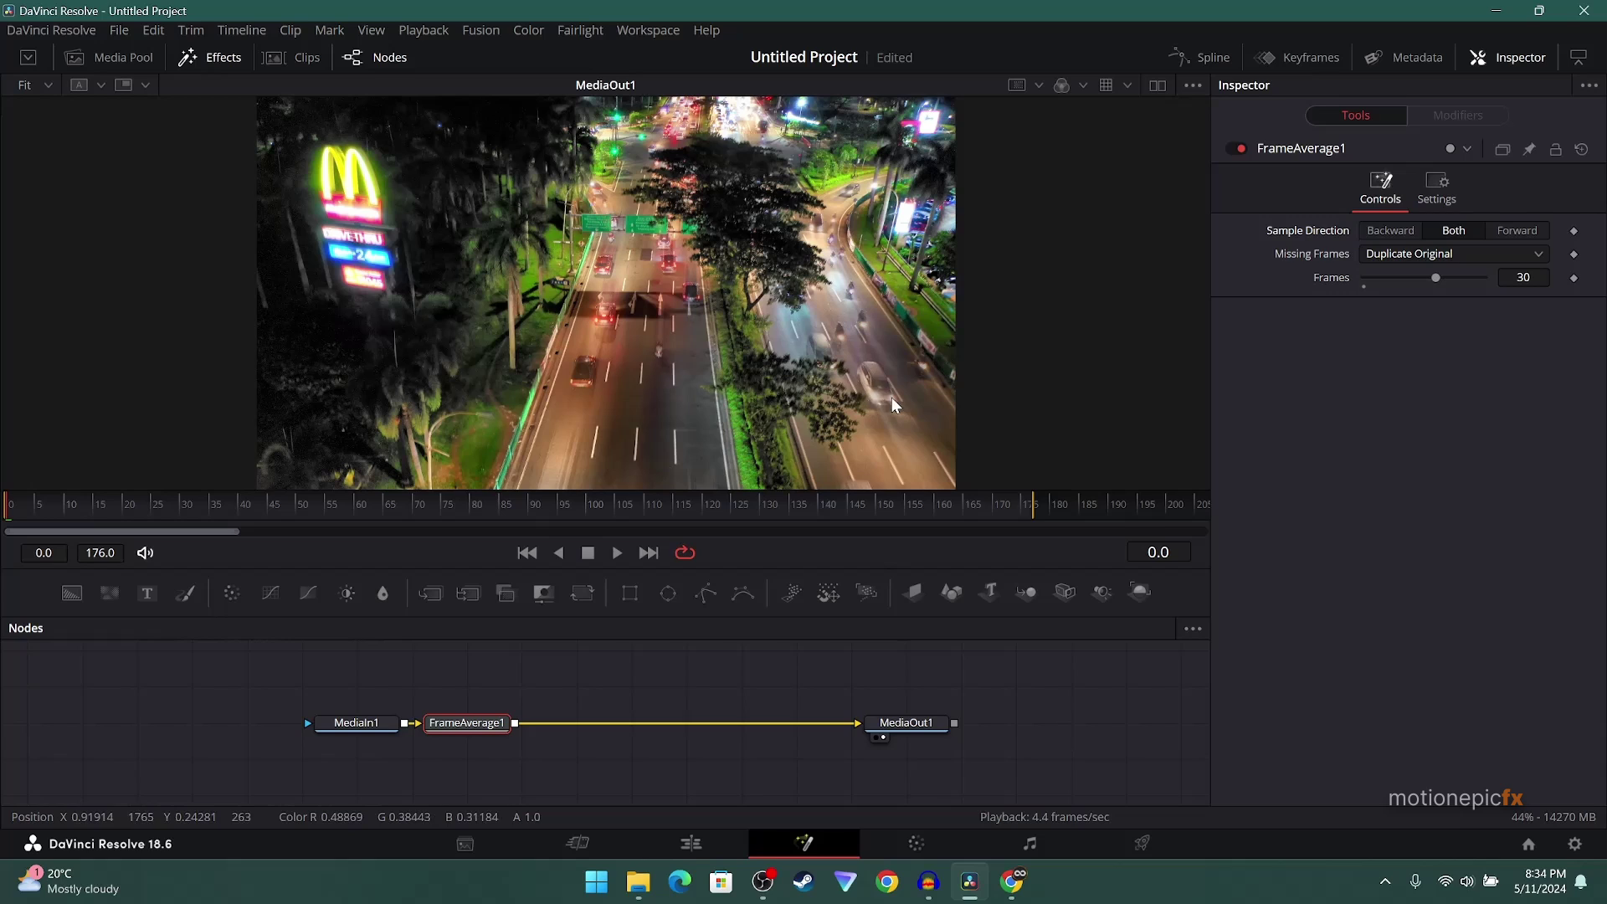
# Open the waterfall clip in Fusion and enable its FrameAverage1 node averaging 20 frames
pyautogui.click(691, 842)
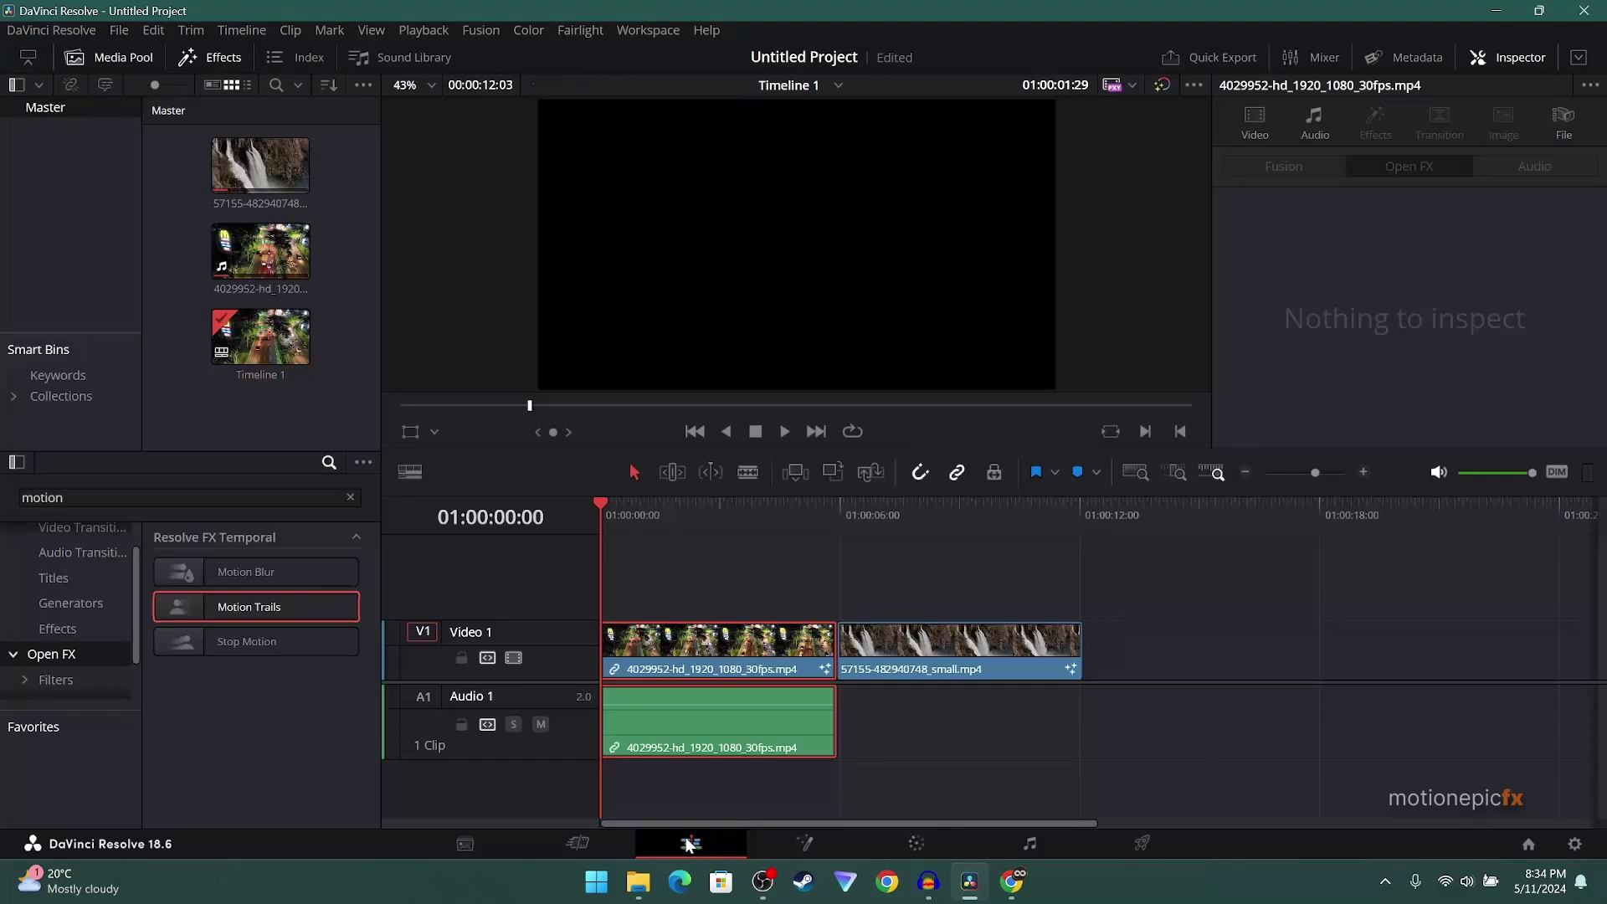
pyautogui.click(953, 511)
pyautogui.press('Home')
pyautogui.click(940, 513)
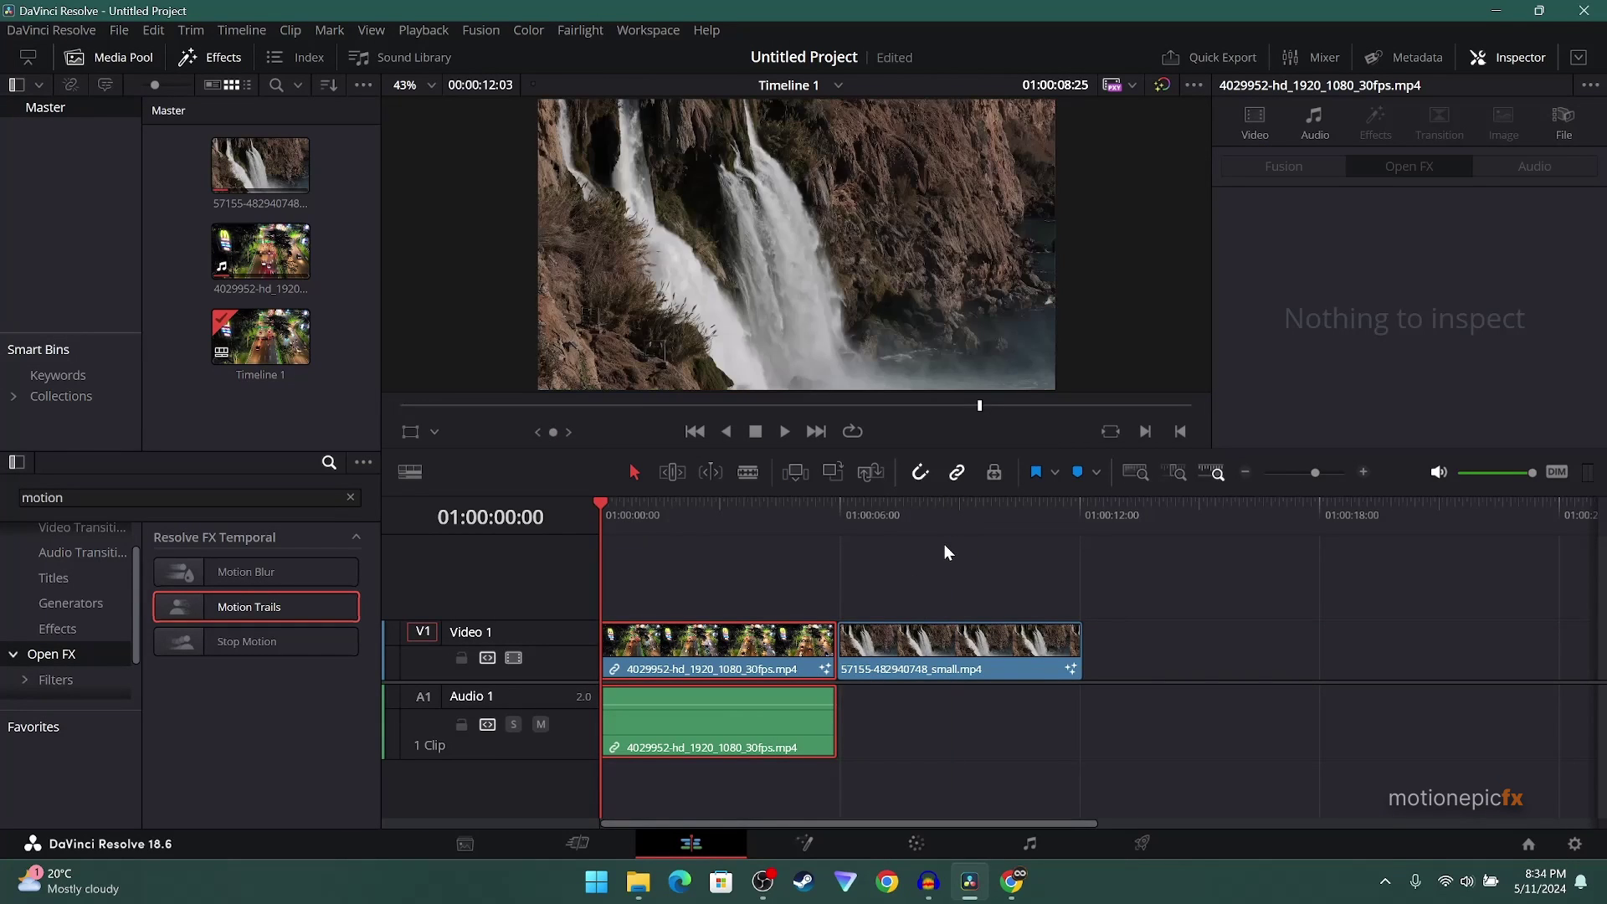
pyautogui.click(811, 841)
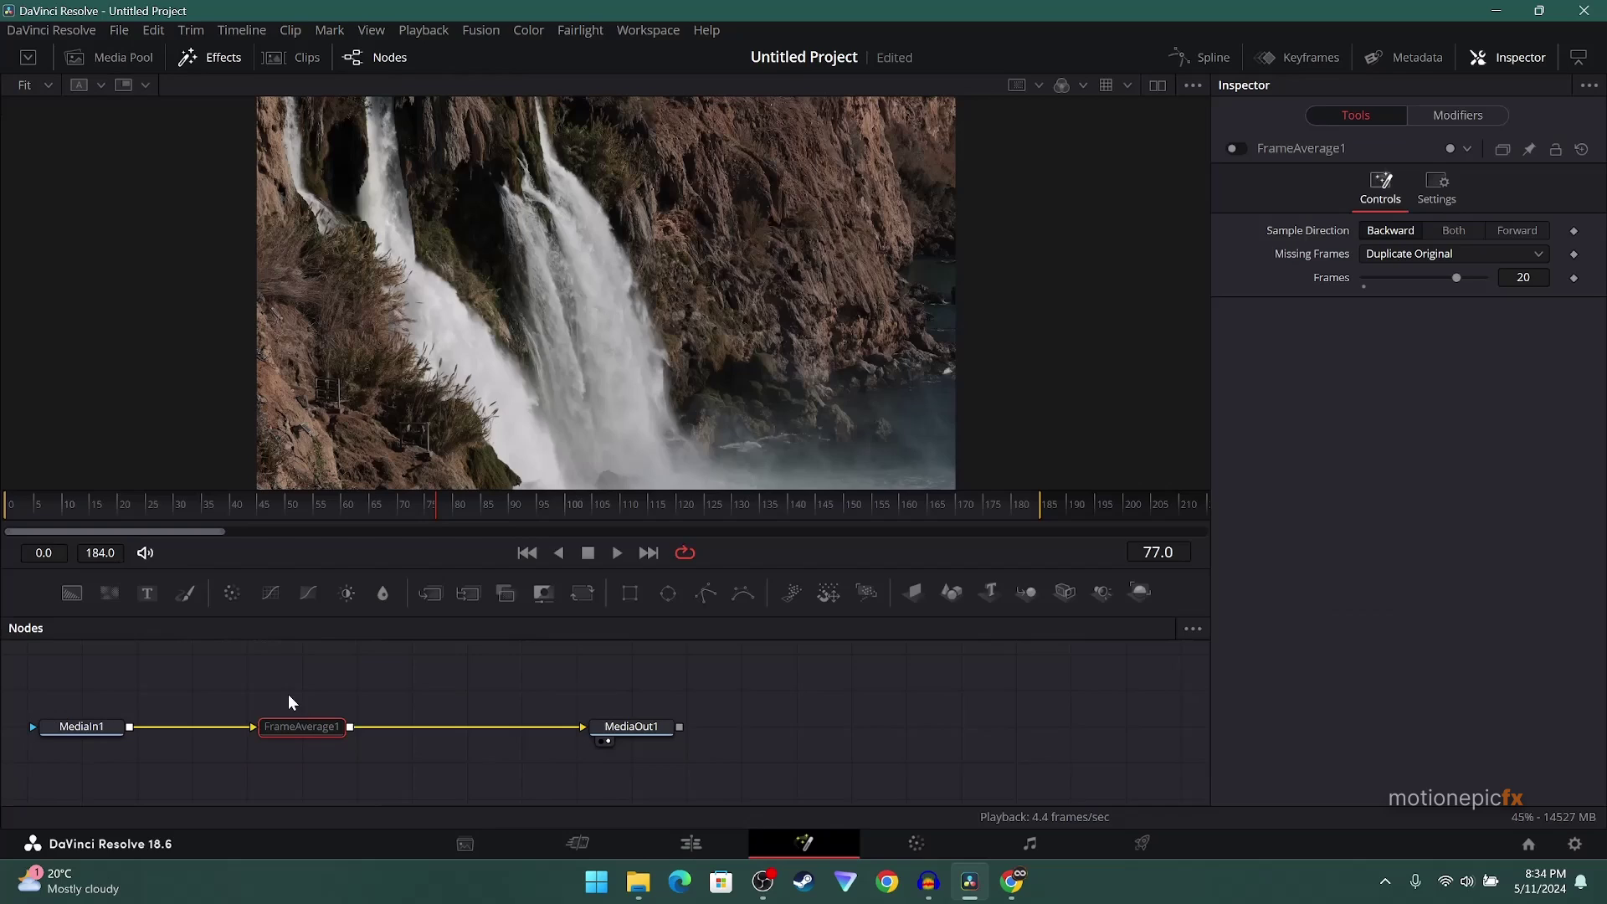
pyautogui.moveTo(256, 693); pyautogui.dragTo(306, 733)
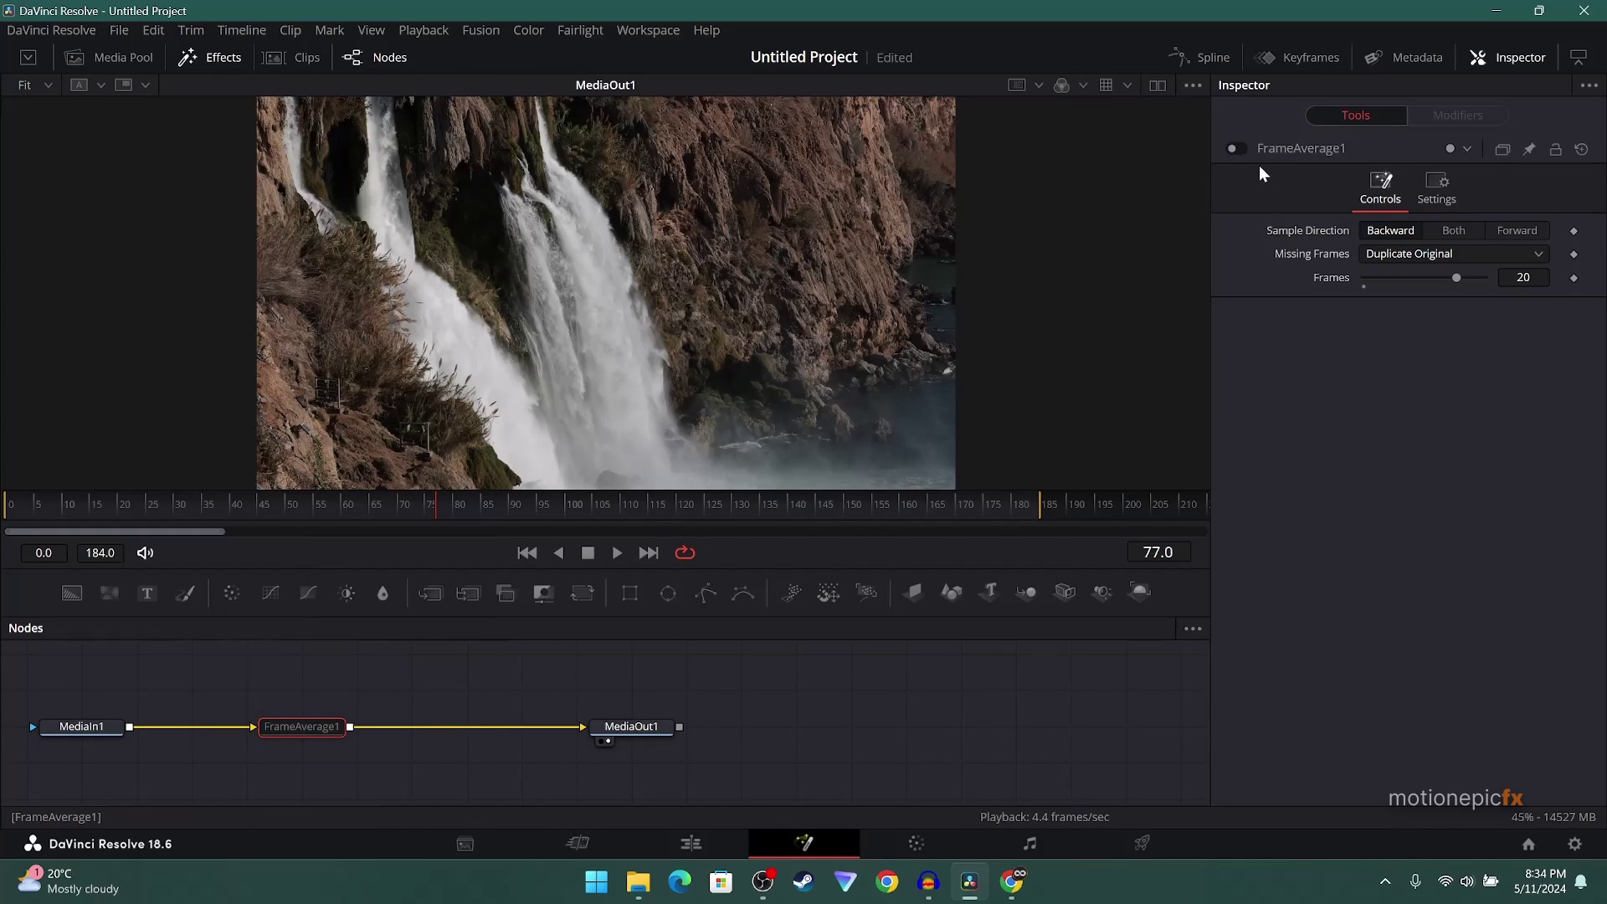
pyautogui.click(1233, 148)
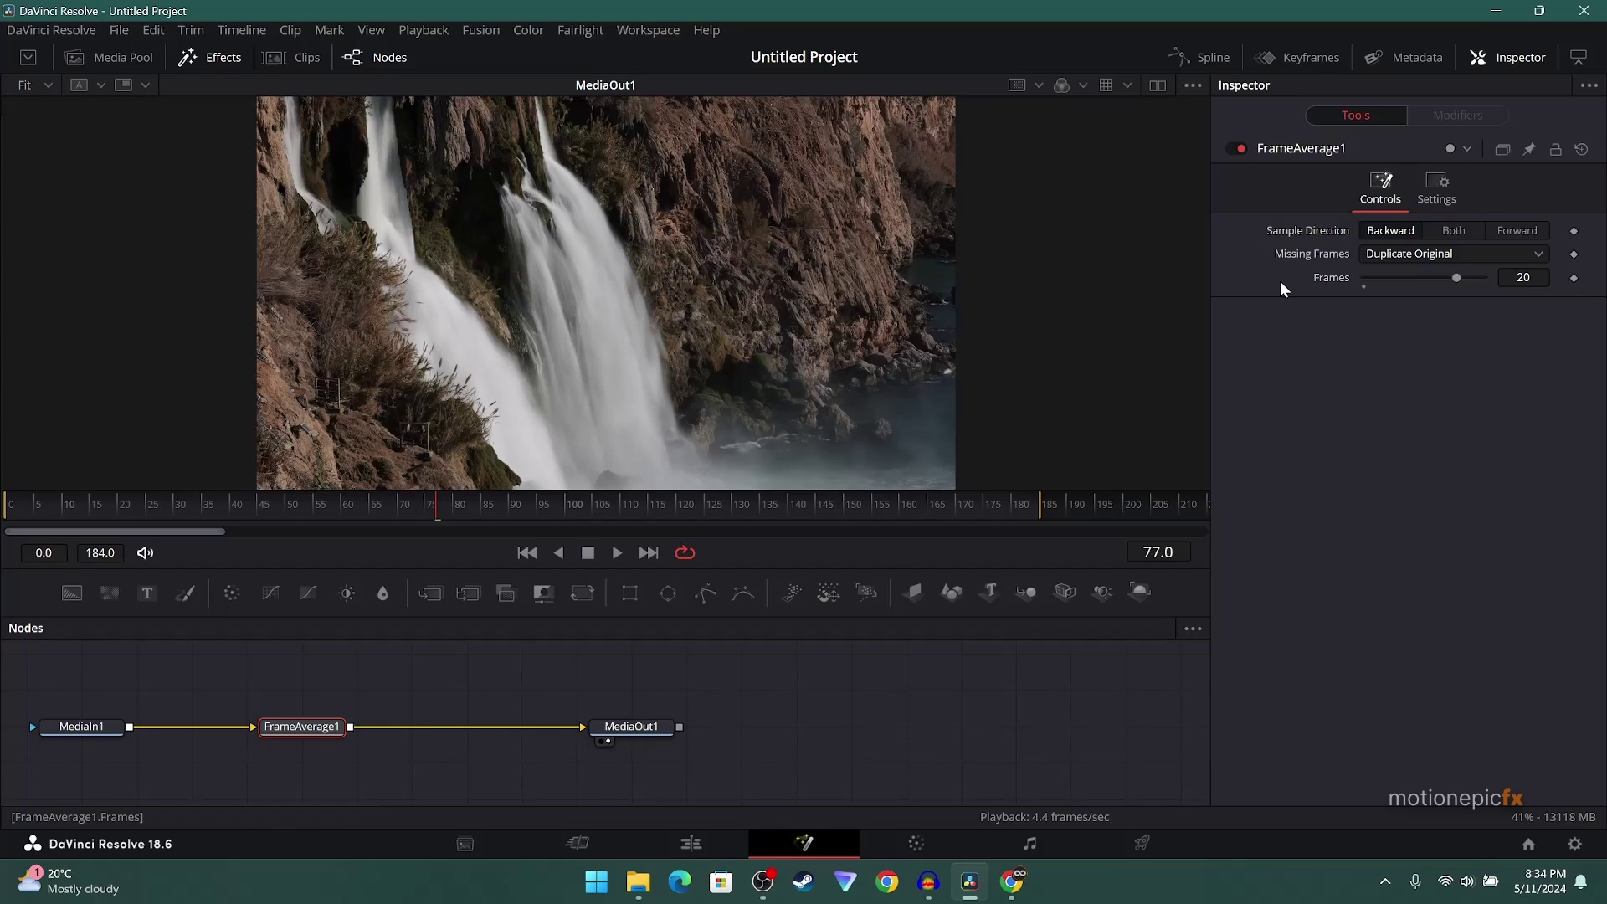
# Set the waterfall FrameAverage1 Sample Direction to Both after trying Forward, and center the nodes
pyautogui.click(526, 553)
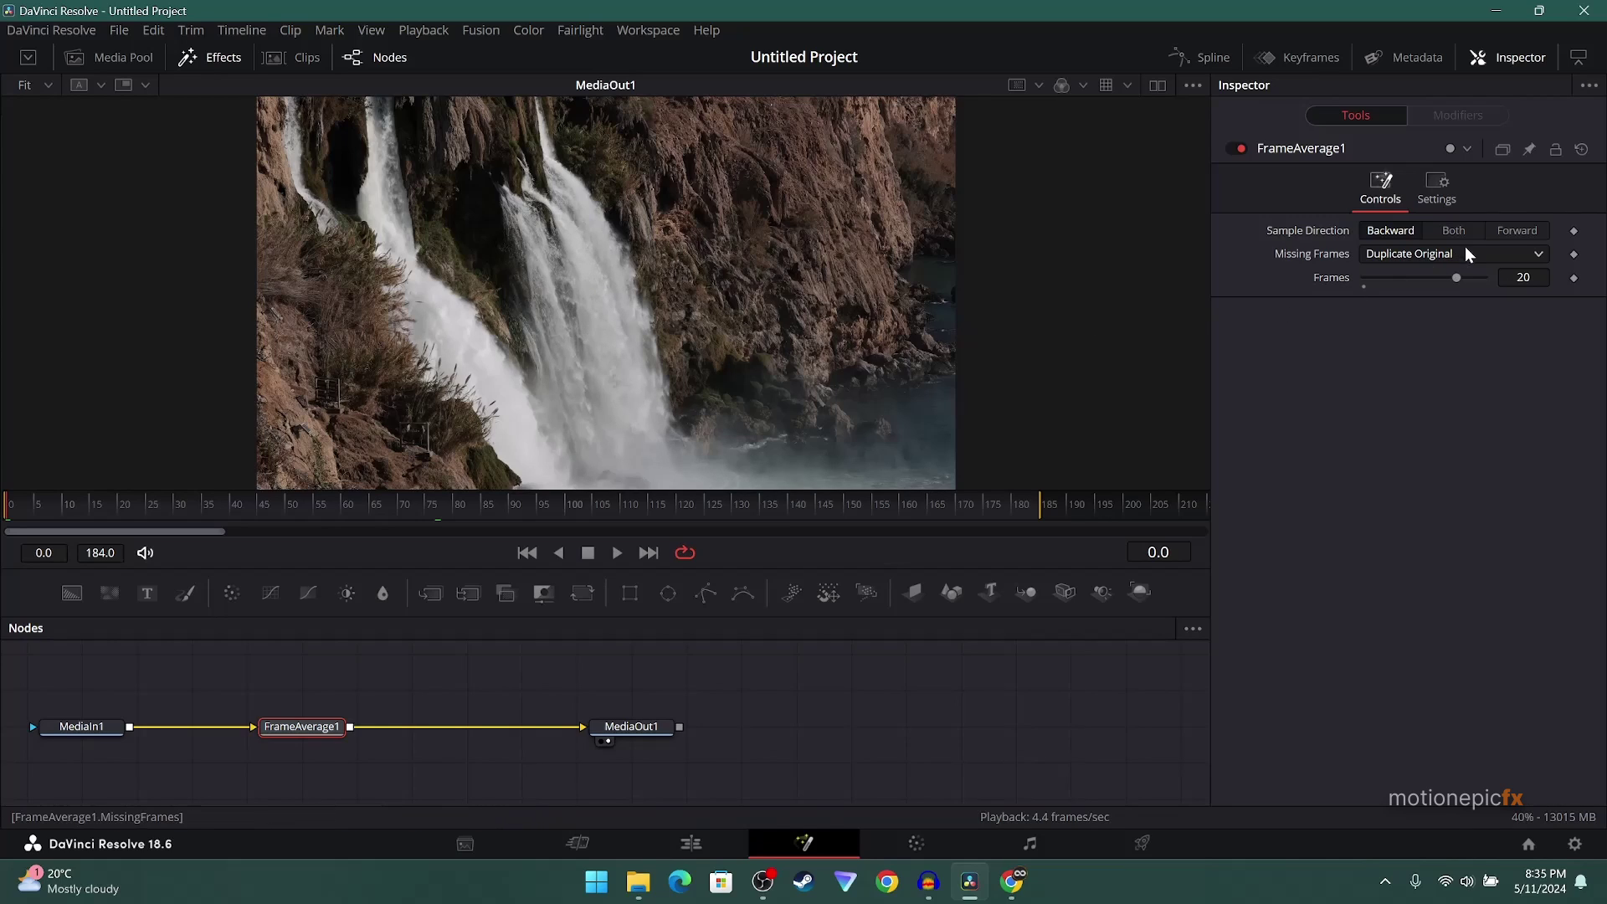
pyautogui.click(1508, 231)
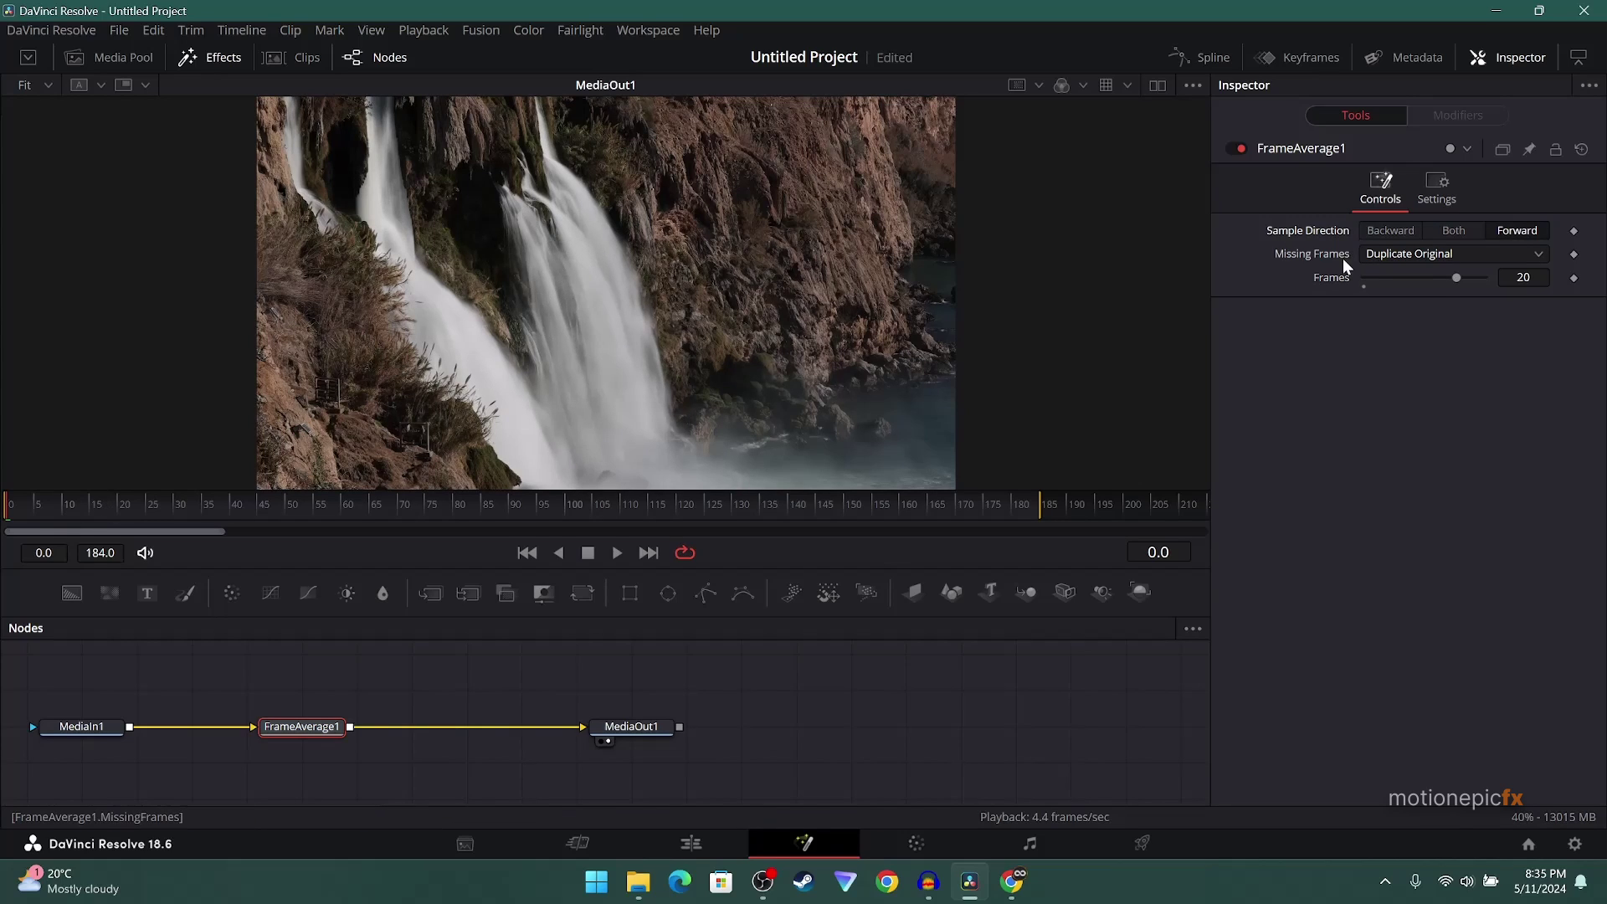
pyautogui.click(1442, 230)
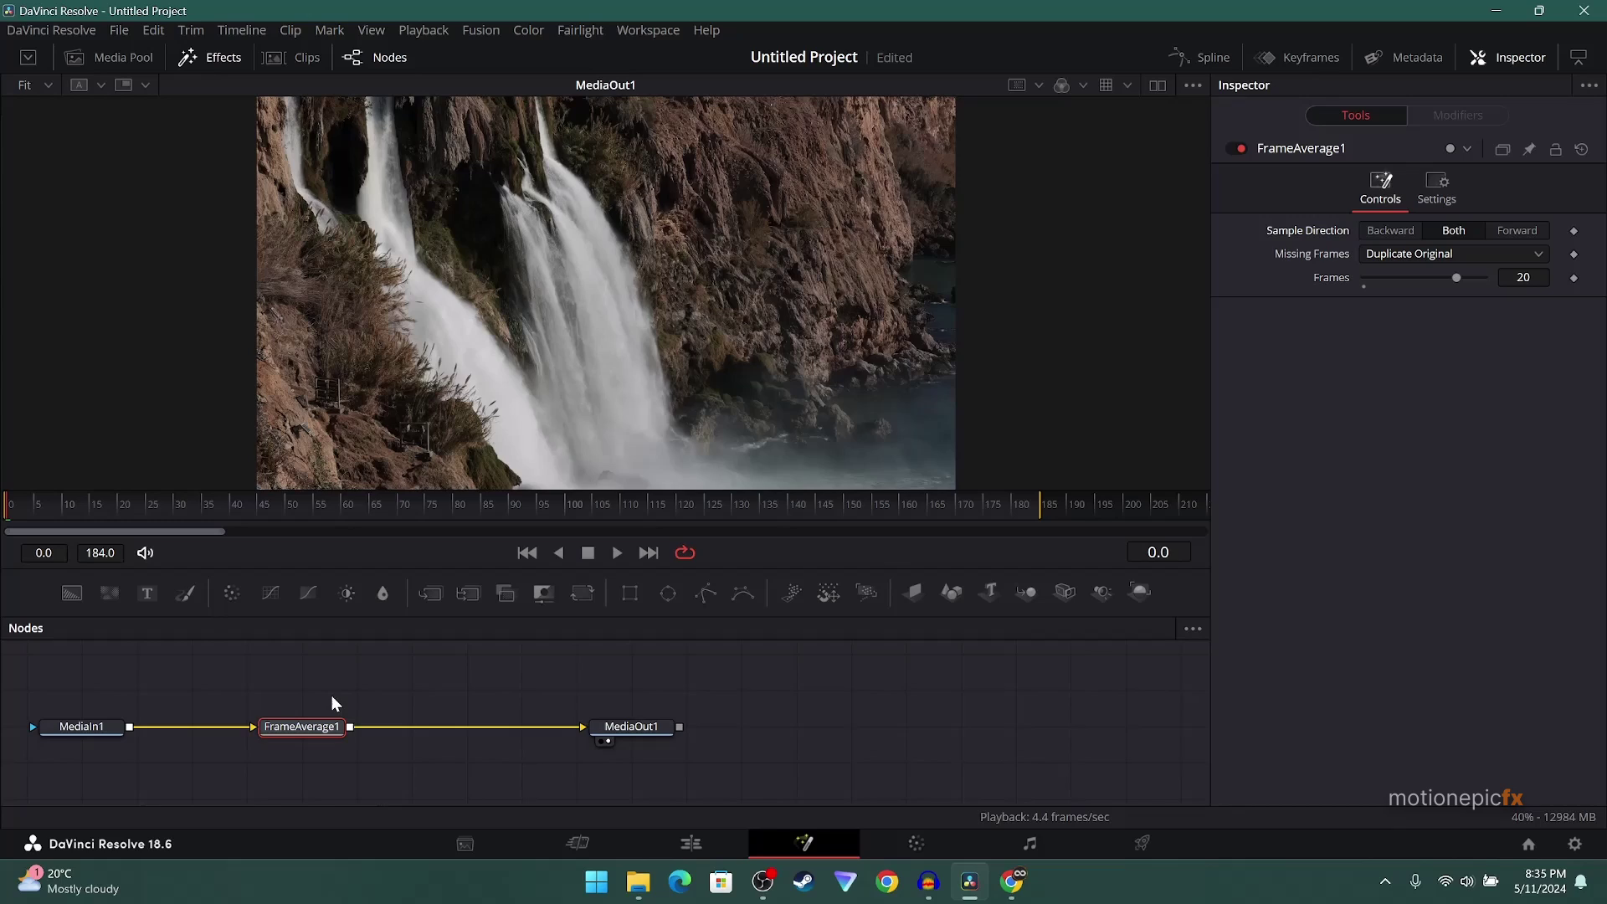
pyautogui.moveTo(331, 695); pyautogui.dragTo(551, 695)
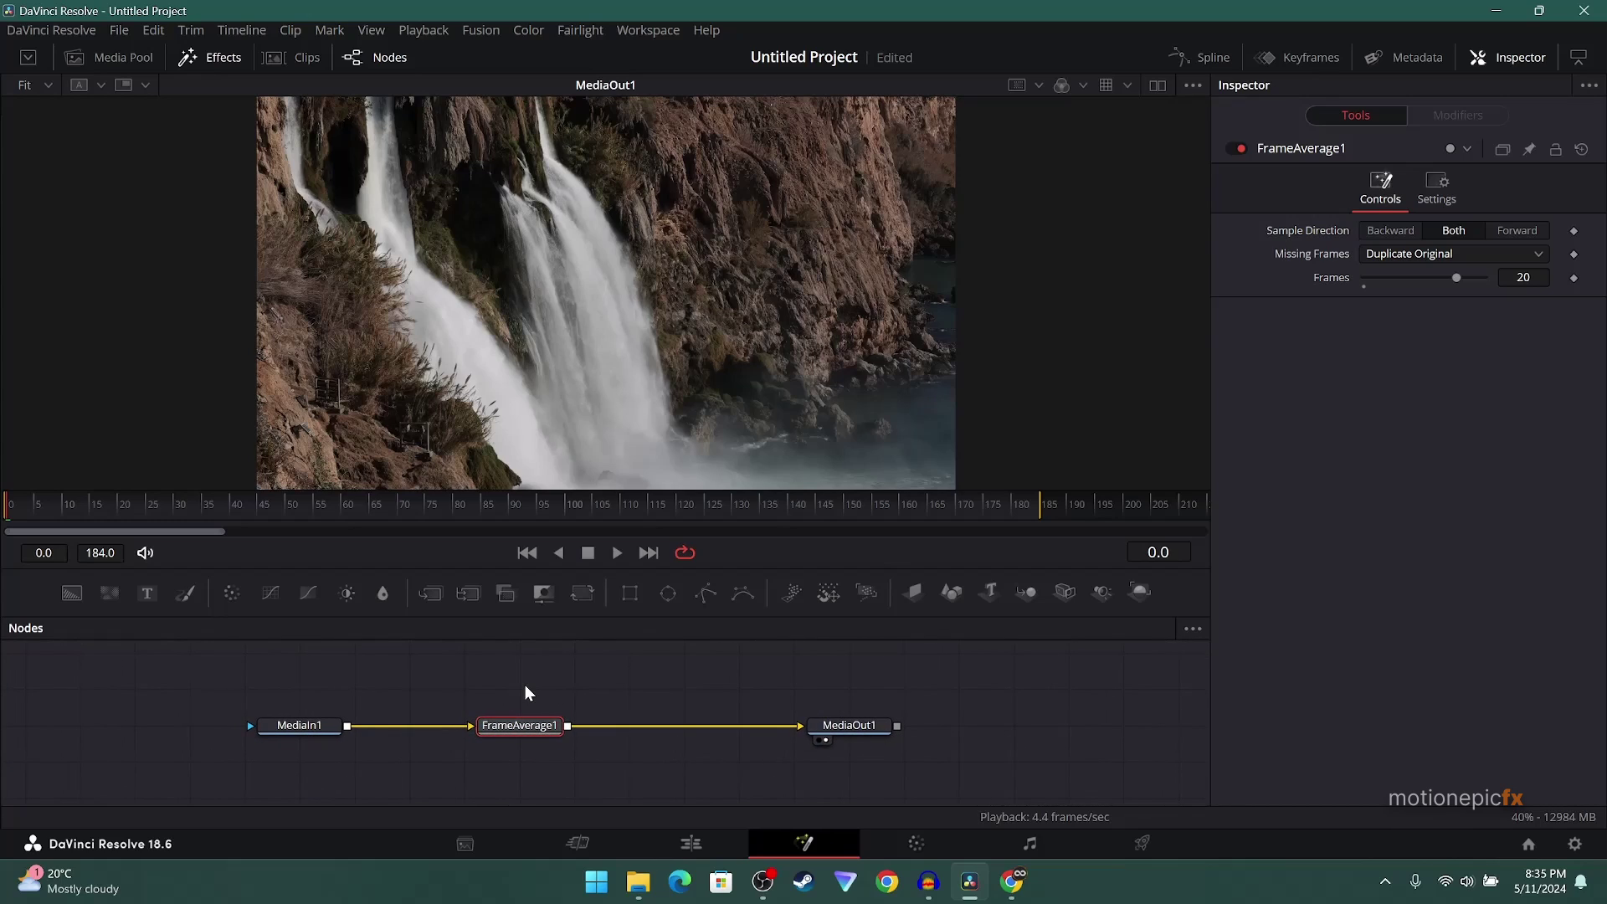